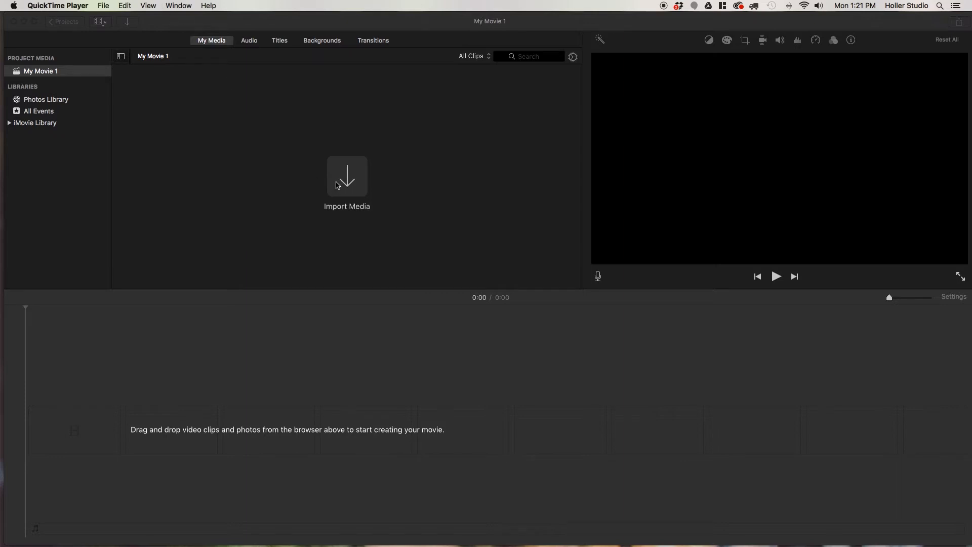
Import all three Jun 19, 2017 clips from the CANON camera into the project media.
left_click(337, 186)
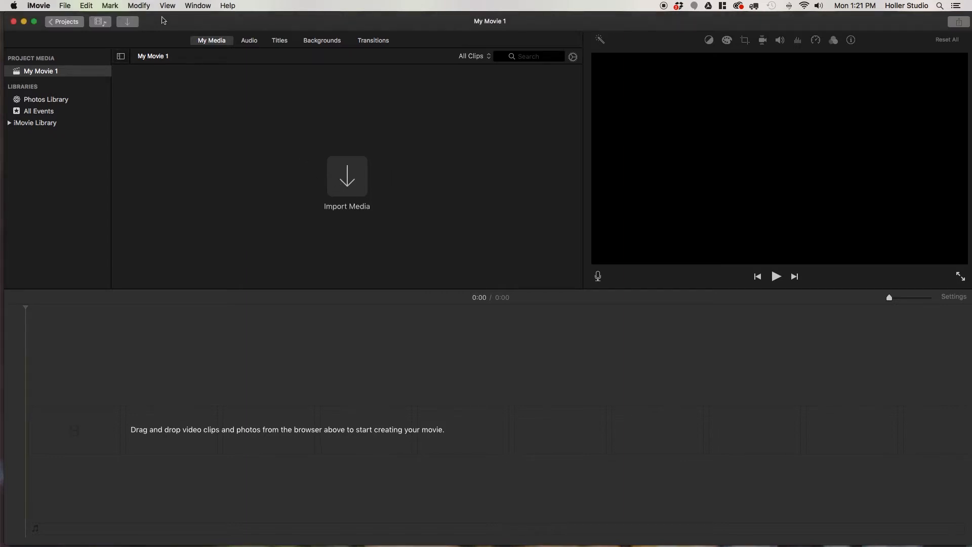
left_click(131, 25)
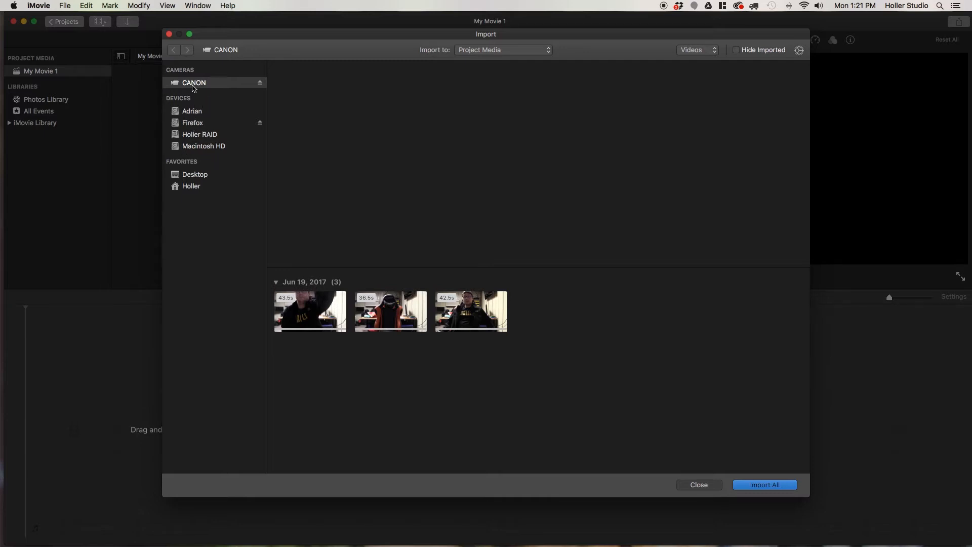
left_click(201, 84)
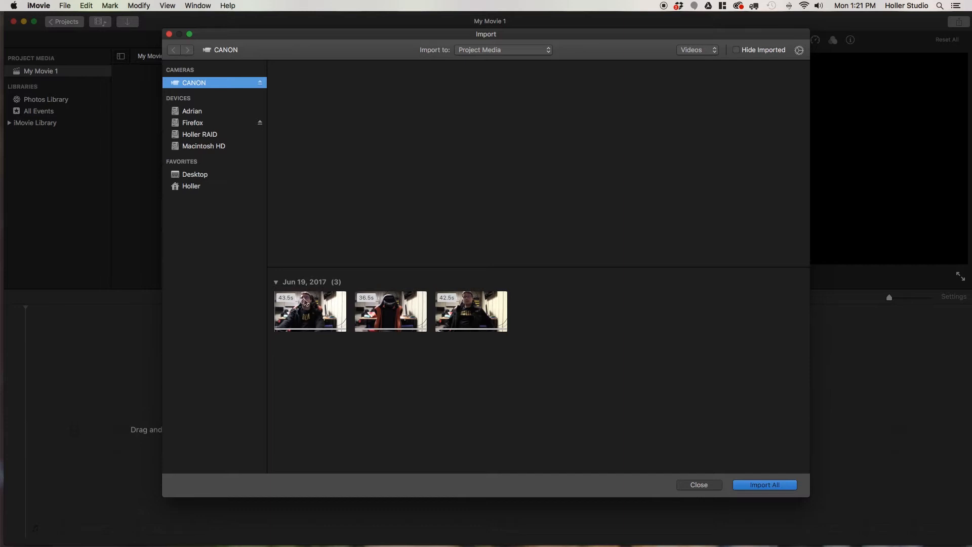
left_click(306, 303)
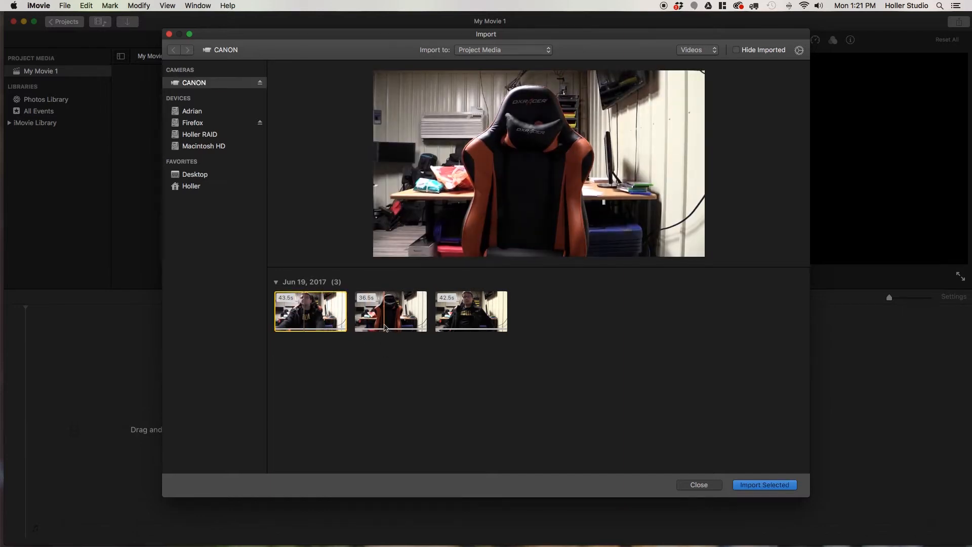
key("super+a")
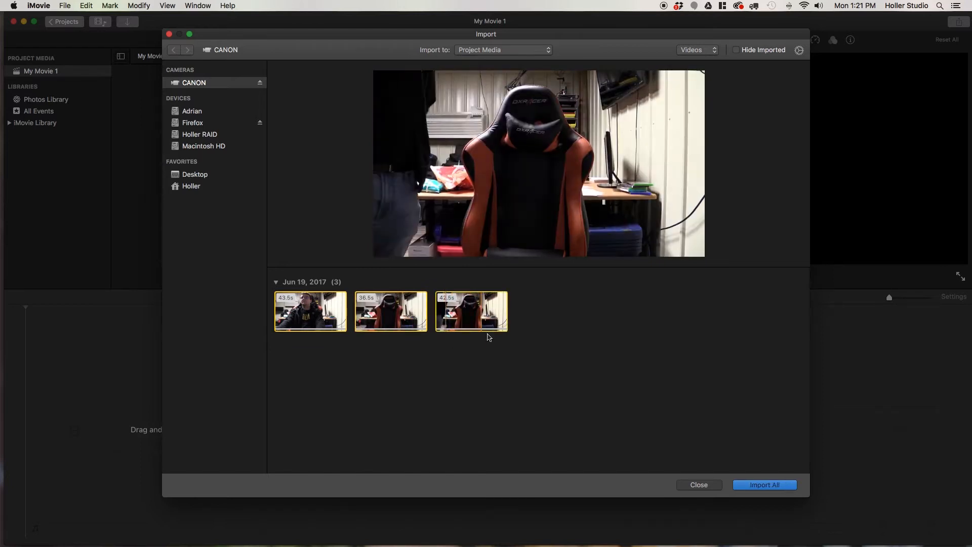
key("super+shift+a")
key("super+a")
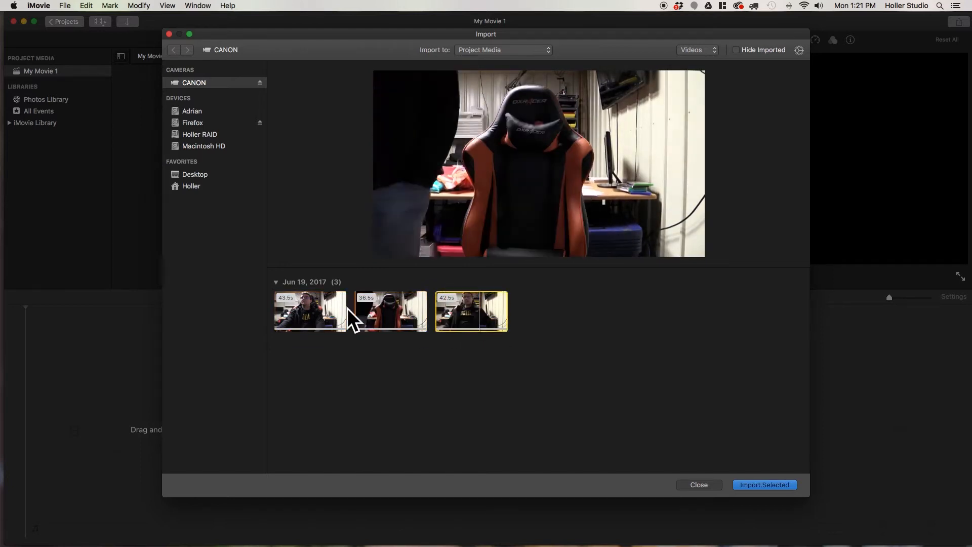
left_click(759, 486)
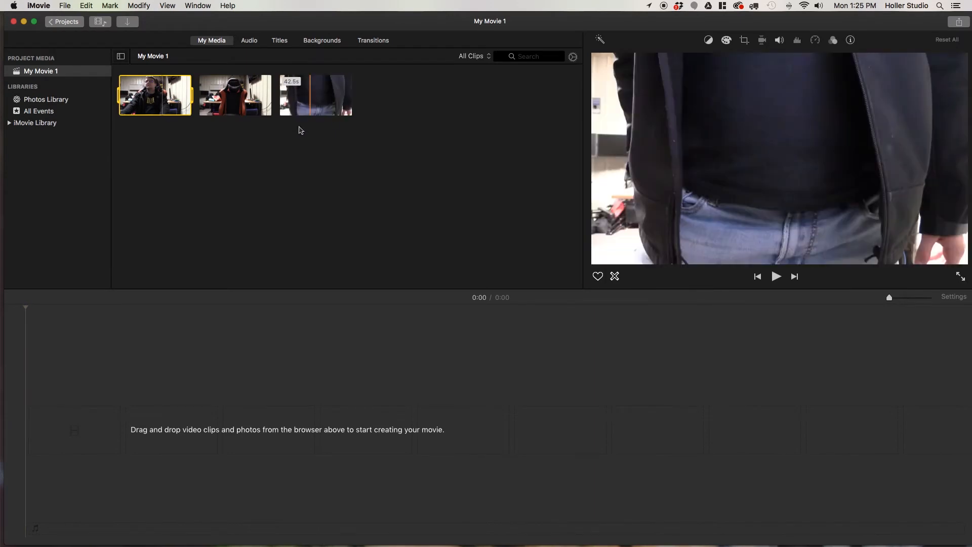
Place the first two imported clips one after the other in the timeline.
left_click_drag(167, 99, 46, 432)
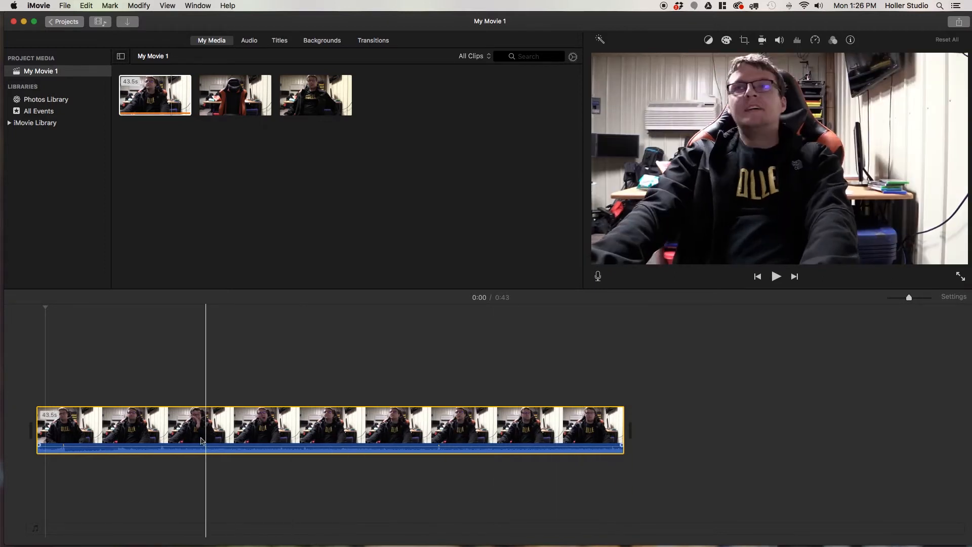
left_click_drag(241, 106, 641, 437)
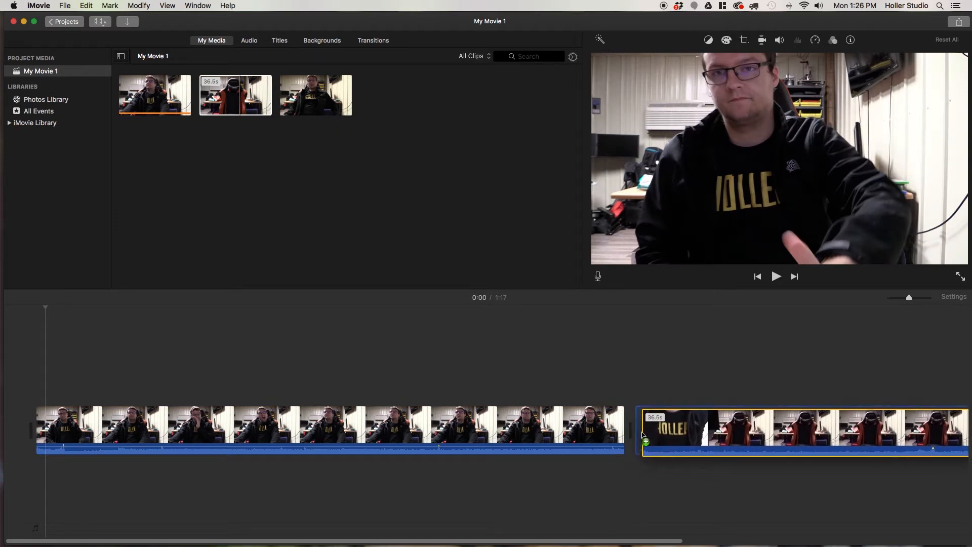
key("super+minus")
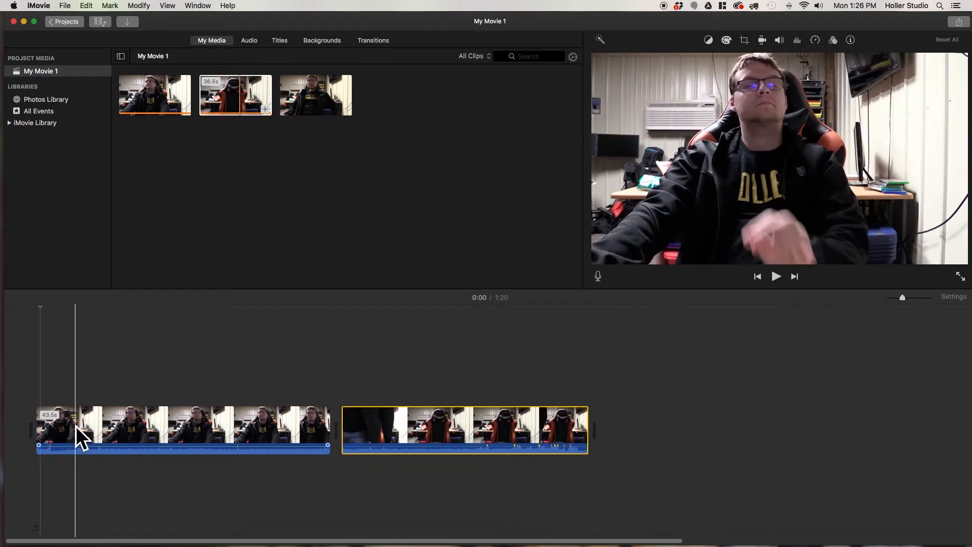
Trim both ends of the first timeline clip and both ends of the second clip, checking playback in between.
left_click_drag(33, 434, 136, 429)
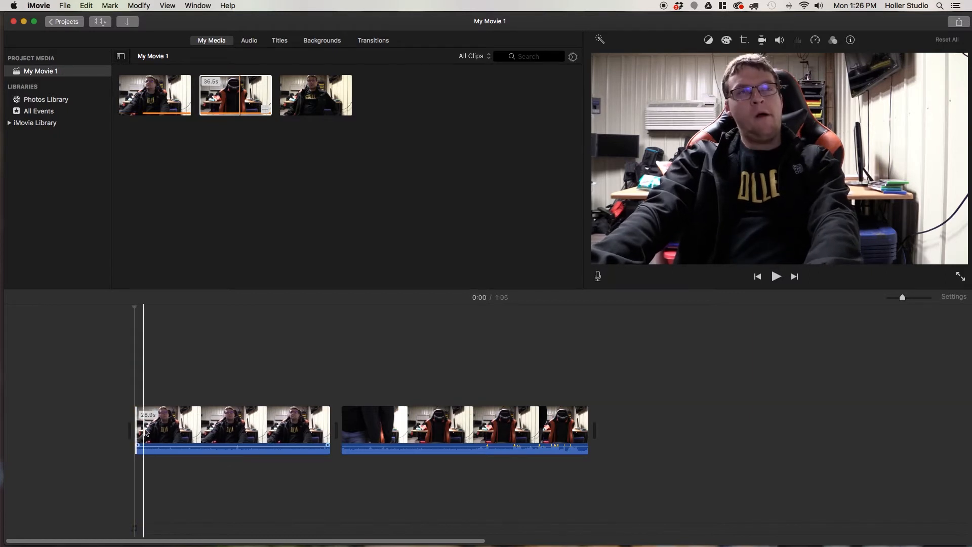
left_click(394, 404)
key("space")
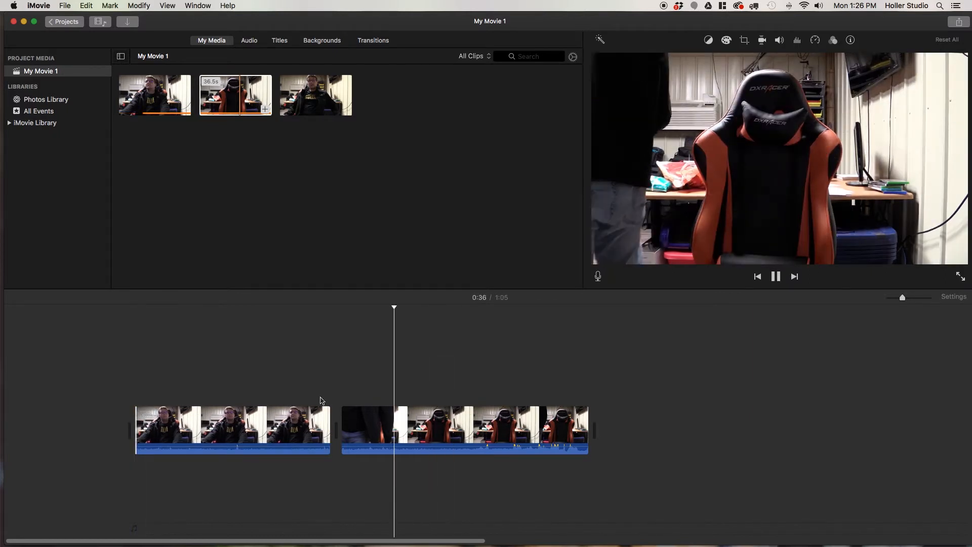
left_click(134, 393)
left_click_drag(329, 429, 199, 430)
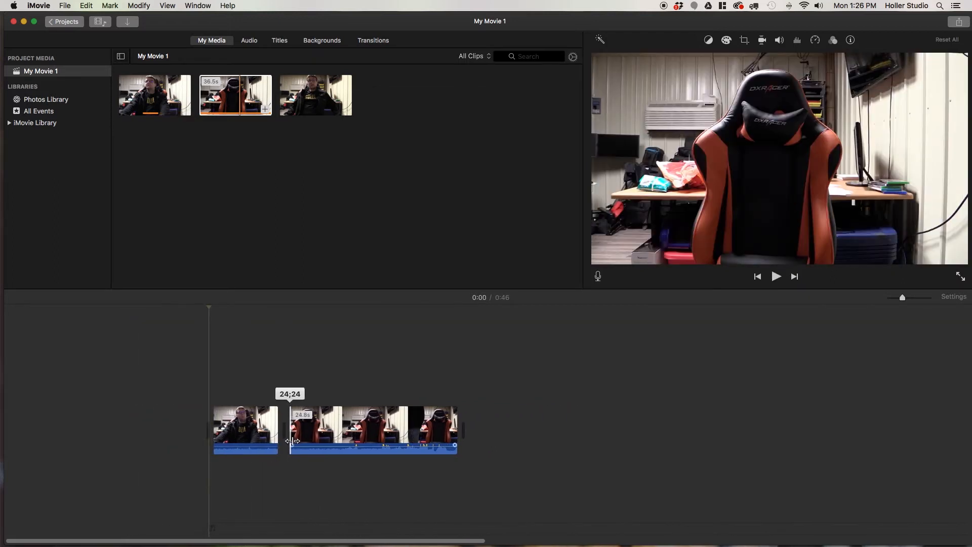
left_click_drag(457, 430, 338, 430)
Append the third clip to the end of the timeline, trim it to about 17.6 s and play it back.
left_click_drag(327, 83, 485, 429)
left_click_drag(633, 435, 604, 435)
key("space")
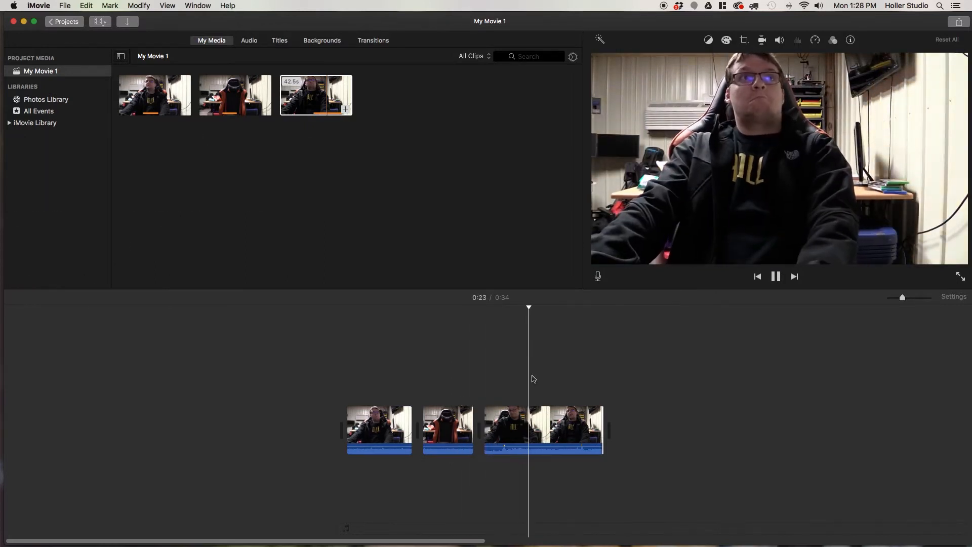
Shorten the ends of the third and first timeline clips to bring the movie to about 22 seconds, and check playback.
left_click(595, 427)
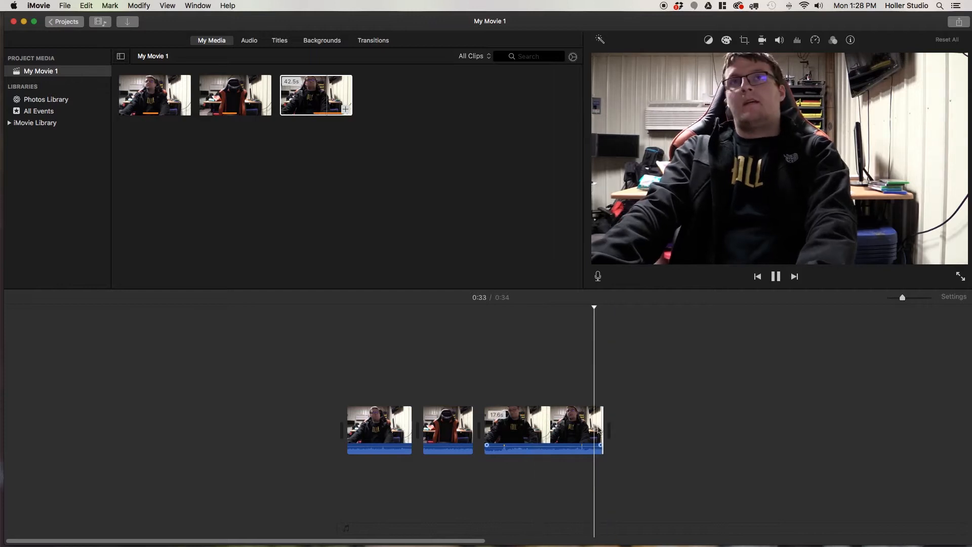
left_click_drag(602, 426, 552, 427)
mouse_move(348, 433)
left_mouse_down()
mouse_move(358, 434)
mouse_move(329, 434)
mouse_move(346, 435)
left_mouse_up()
left_click_drag(411, 430, 381, 431)
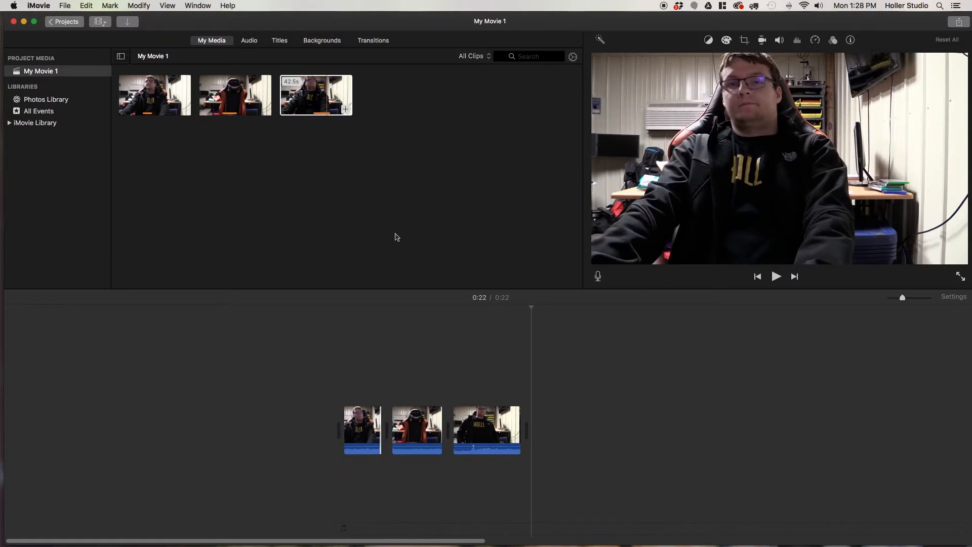
key("space")
key("space")
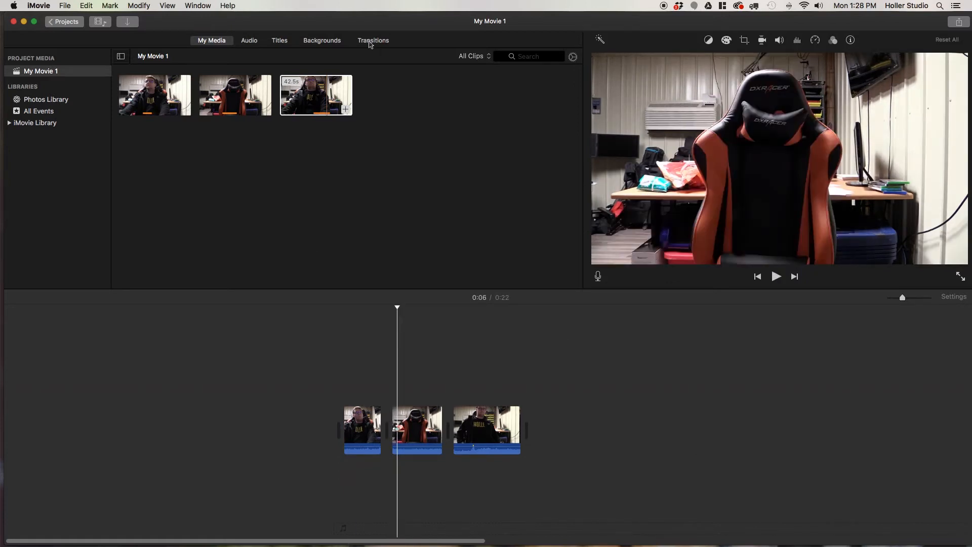
Add a Fade to White transition between the first two clips and a Cross Dissolve between the second and third.
left_click(372, 45)
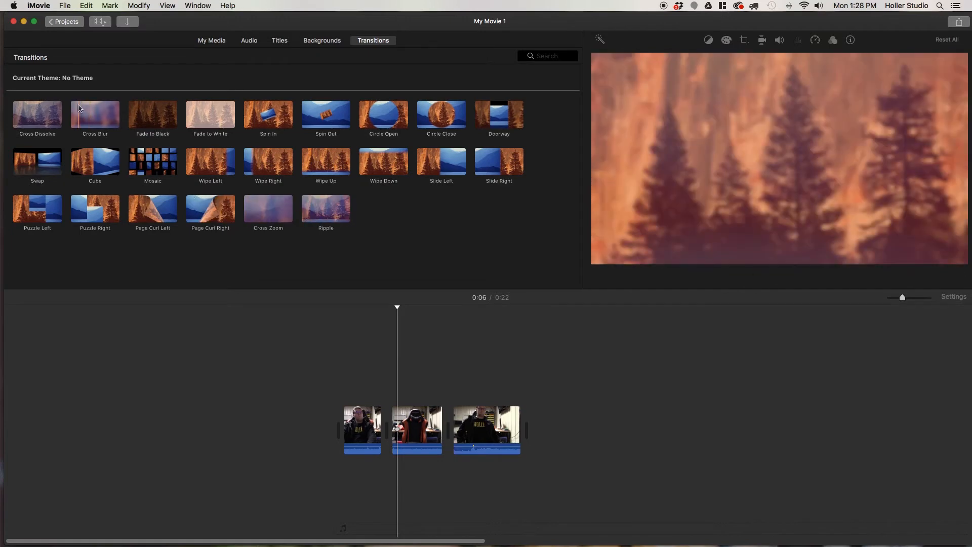
mouse_move(217, 117)
left_mouse_down()
mouse_move(391, 389)
mouse_move(384, 428)
left_mouse_up()
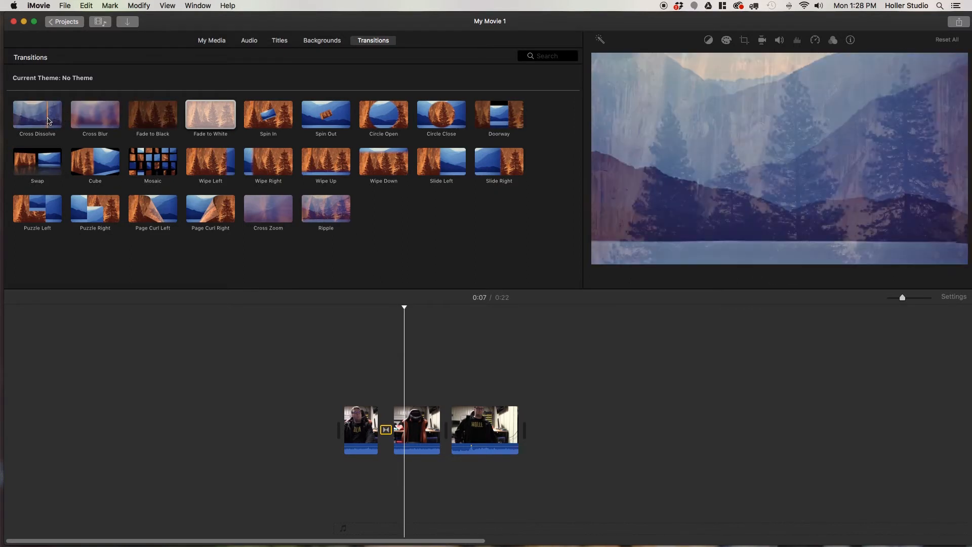
left_click_drag(40, 122, 444, 429)
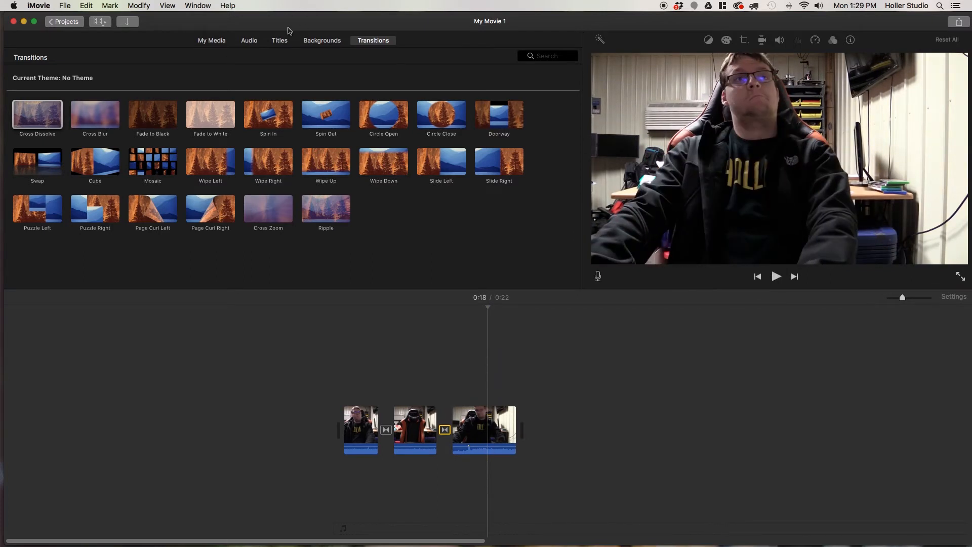
Add an Expand Lower Third title over the start of the first clip reading "Don't forget to save in case of sudden Vanishing Act".
left_click(280, 41)
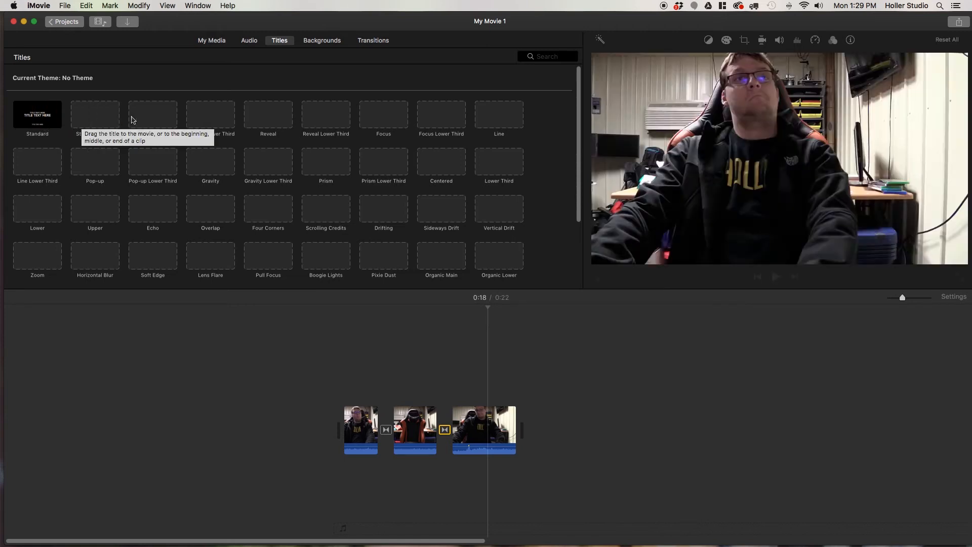
left_click_drag(225, 112, 316, 198)
left_click_drag(226, 126, 347, 396)
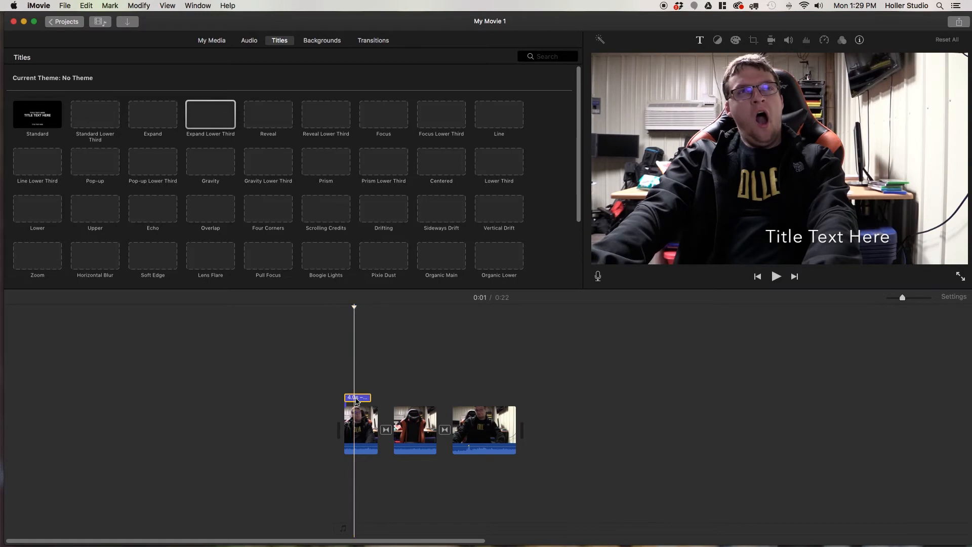
double_click(358, 399)
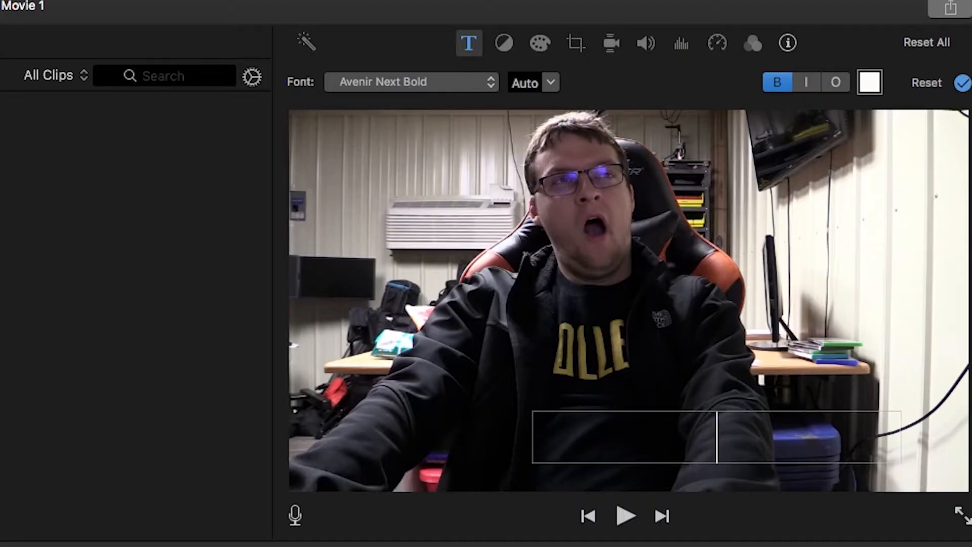
type("Don't forget to save in case of sudden Vanishing Ac")
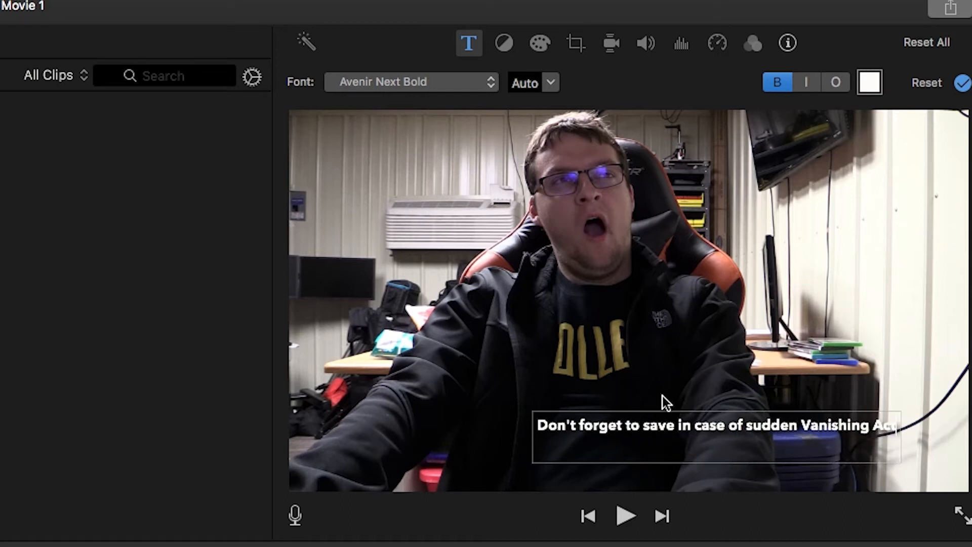
Change the colour of the entire title text to red.
left_click_drag(543, 427, 933, 421)
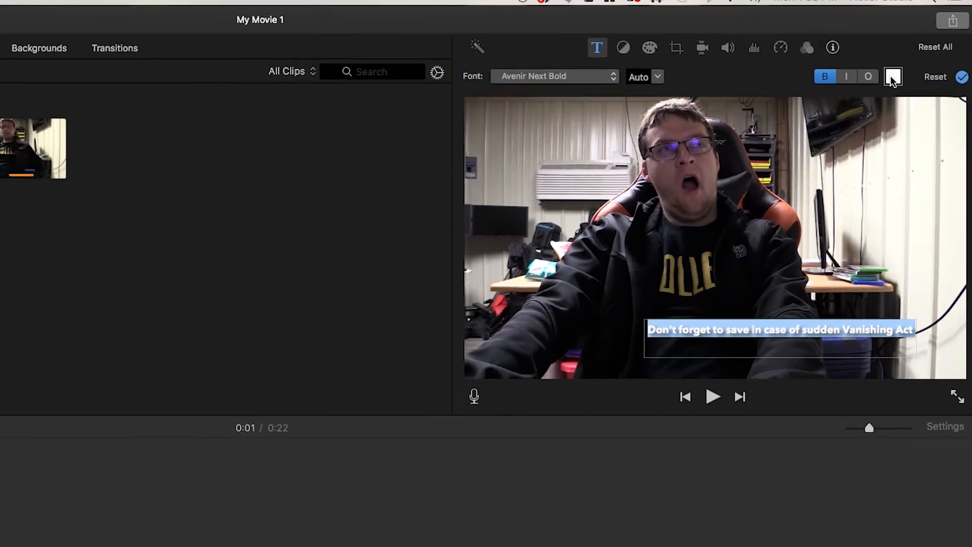
left_click(869, 82)
left_click(140, 341)
left_click_drag(145, 346, 197, 357)
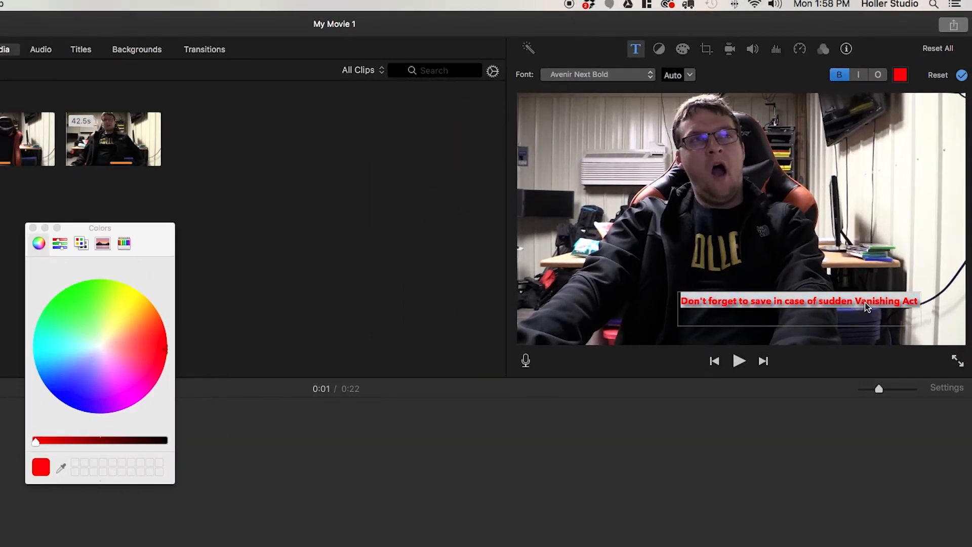
Change the title's last two words to lowercase "vanishing act" and play back the part following the title.
left_click(859, 303)
key("BackSpace")
type("v")
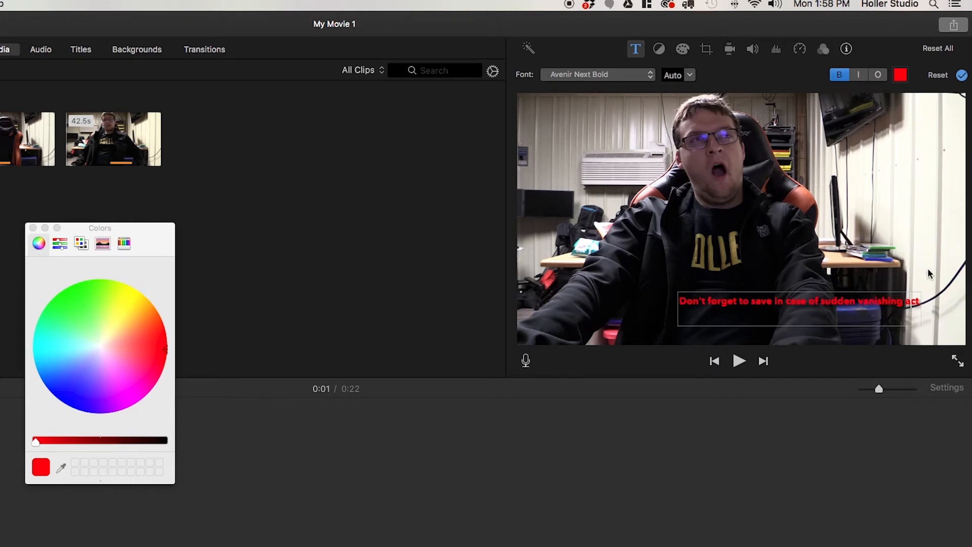
left_click(633, 319)
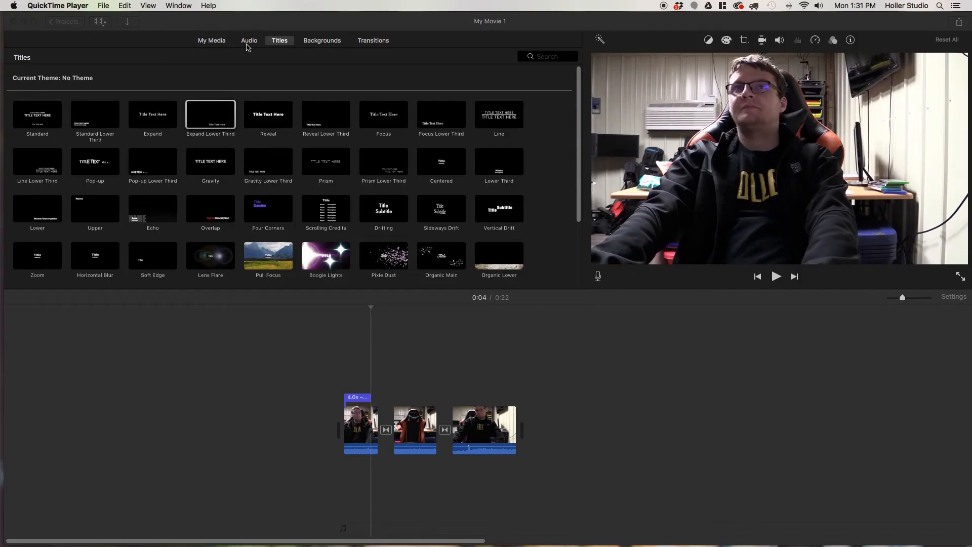
left_click(385, 369)
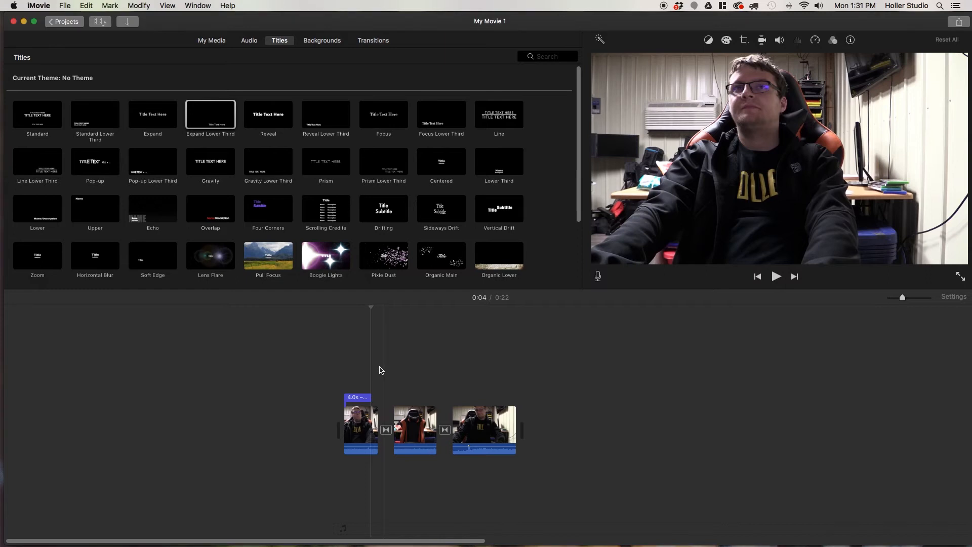
key("space")
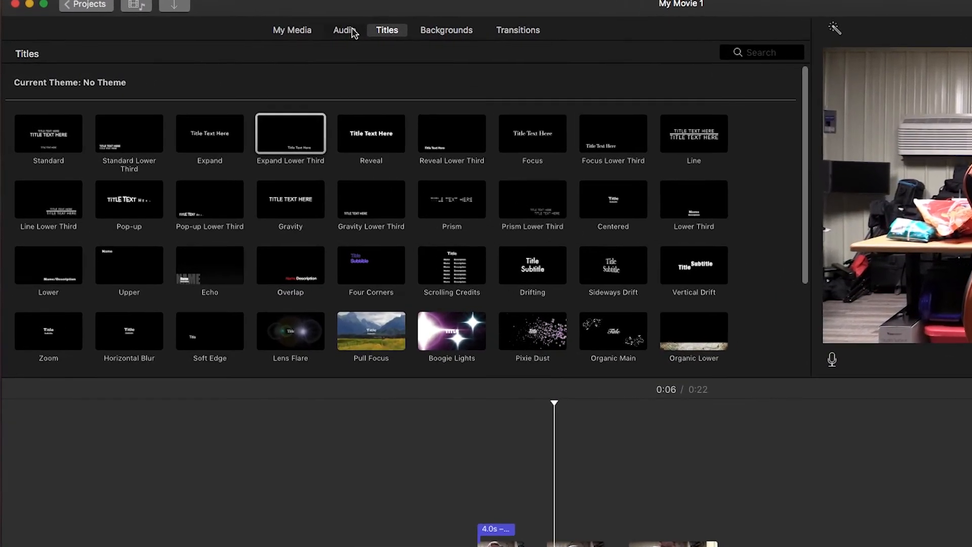
Browse the iTunes audio tracks and open the Sound Effects collection.
left_click(304, 34)
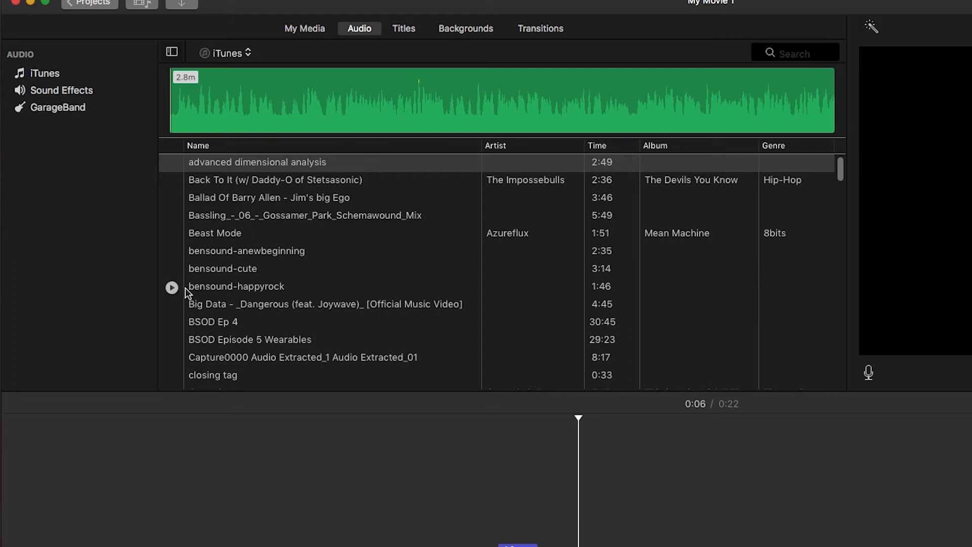
scroll(222, 288, "down", 6)
scroll(226, 291, "down", 20)
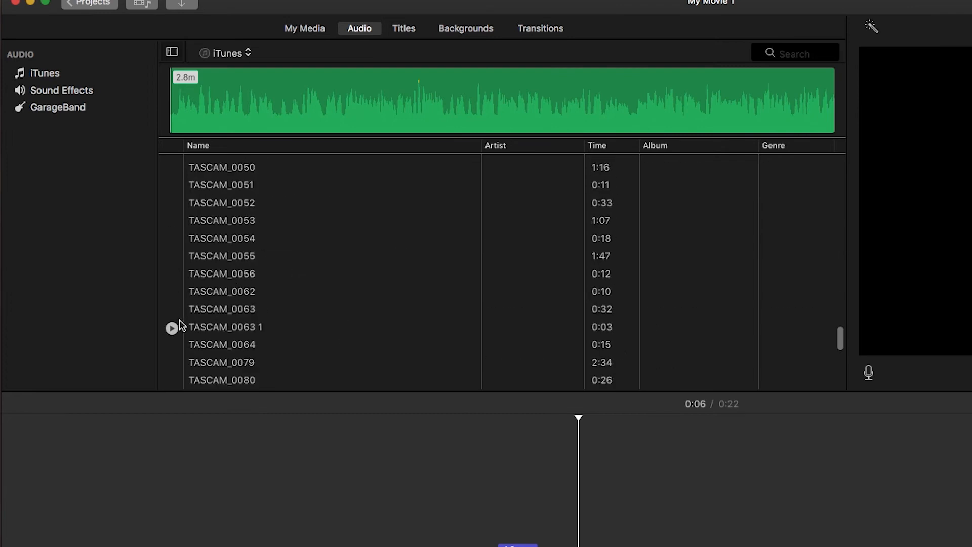
scroll(238, 304, "down", 15)
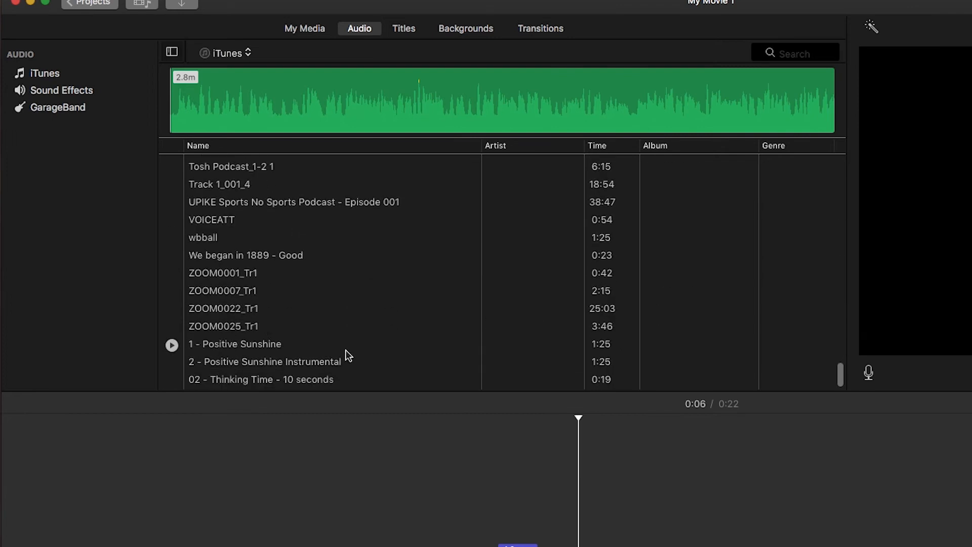
scroll(242, 269, "up", 20)
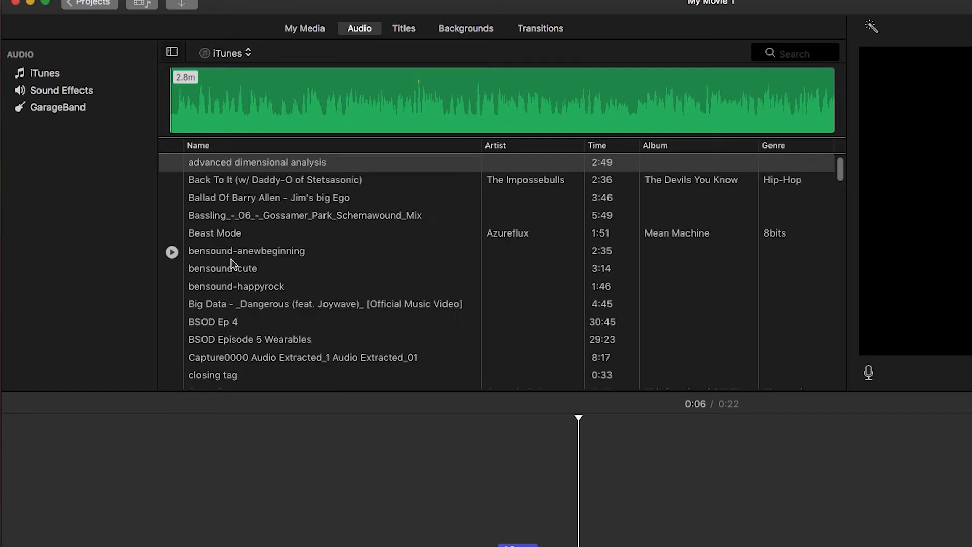
left_click(57, 97)
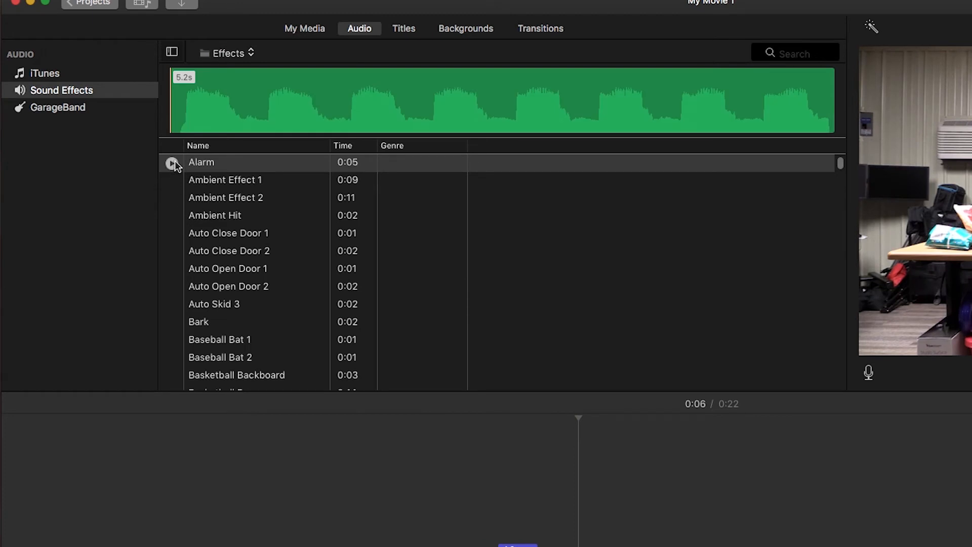
Preview sound effects, place Hockey Shot 1 beneath the first transition, and play back that part of the movie.
scroll(178, 236, "down", 3)
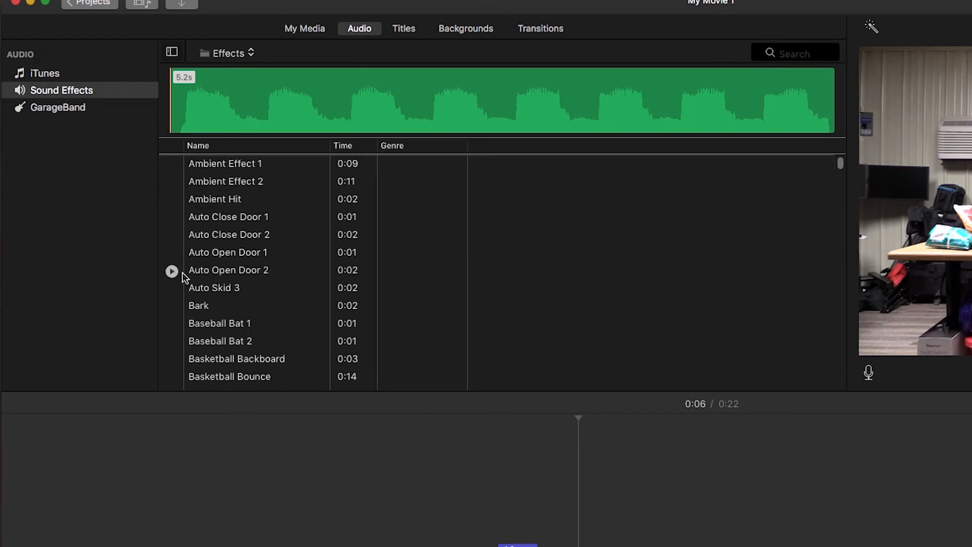
left_click(172, 312)
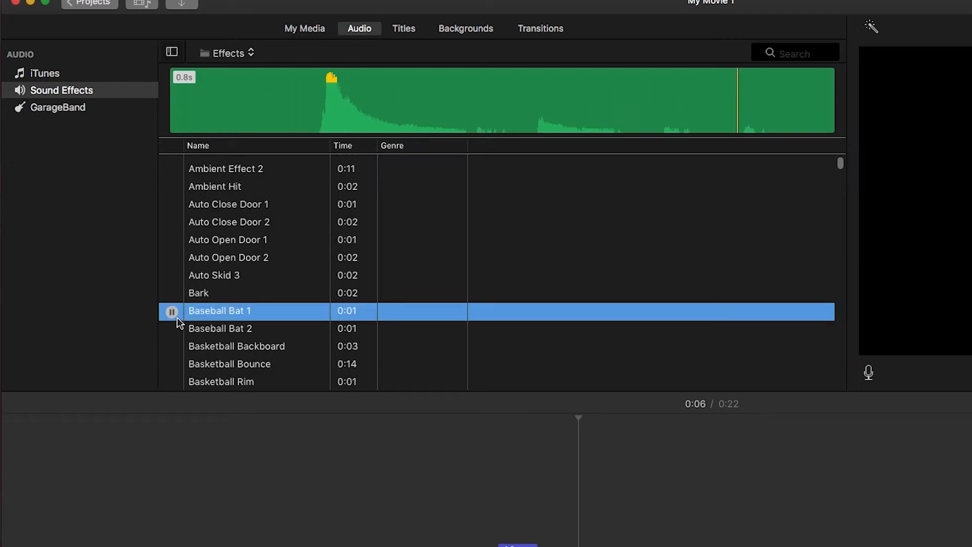
scroll(176, 330, "down", 15)
left_click(175, 326)
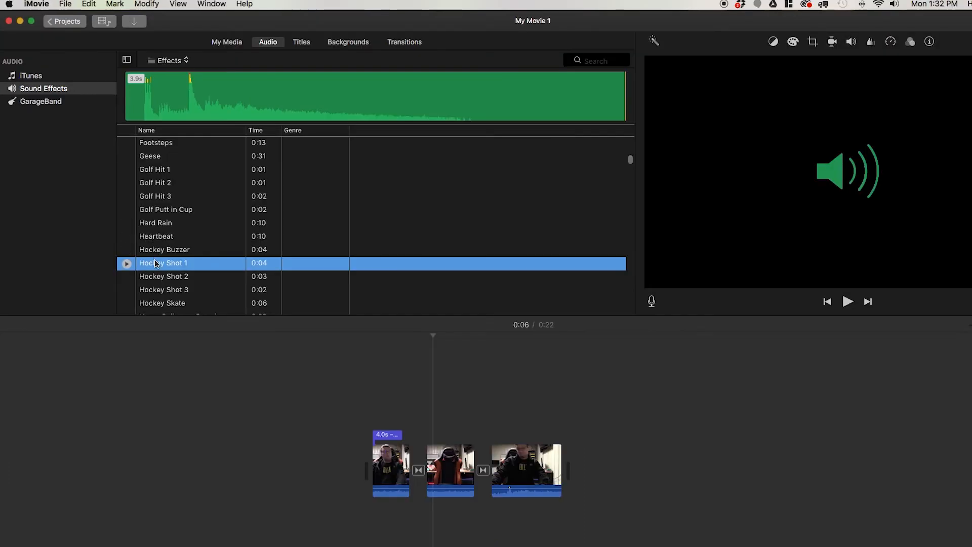
left_click_drag(443, 393, 412, 431)
left_click_drag(429, 532, 424, 536)
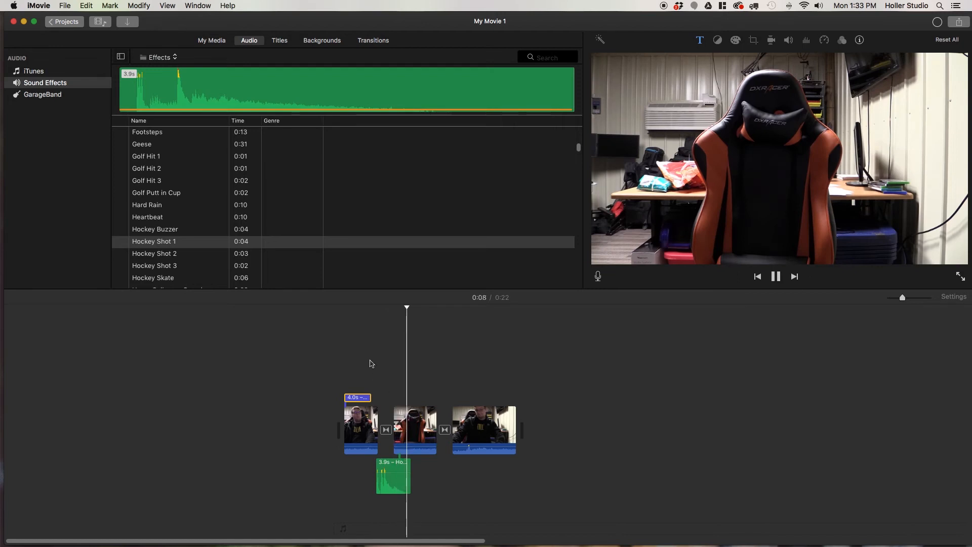
key("space")
left_click(411, 433)
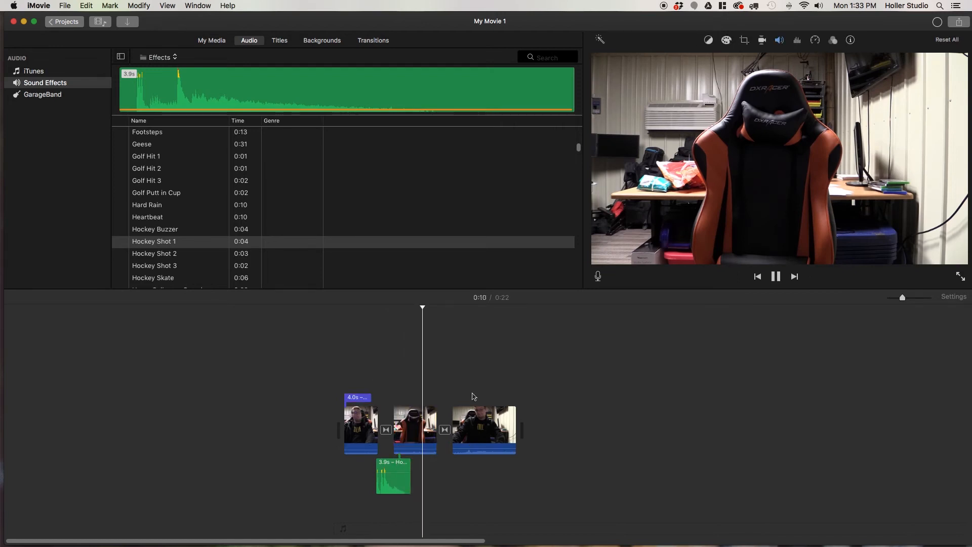
Audition further sound effects such as Owl, Pinball Machine and Ski 1, and place Sweep Motion beneath the second transition.
scroll(250, 274, "down", 3)
key("space")
scroll(199, 265, "down", 2)
left_click(120, 260)
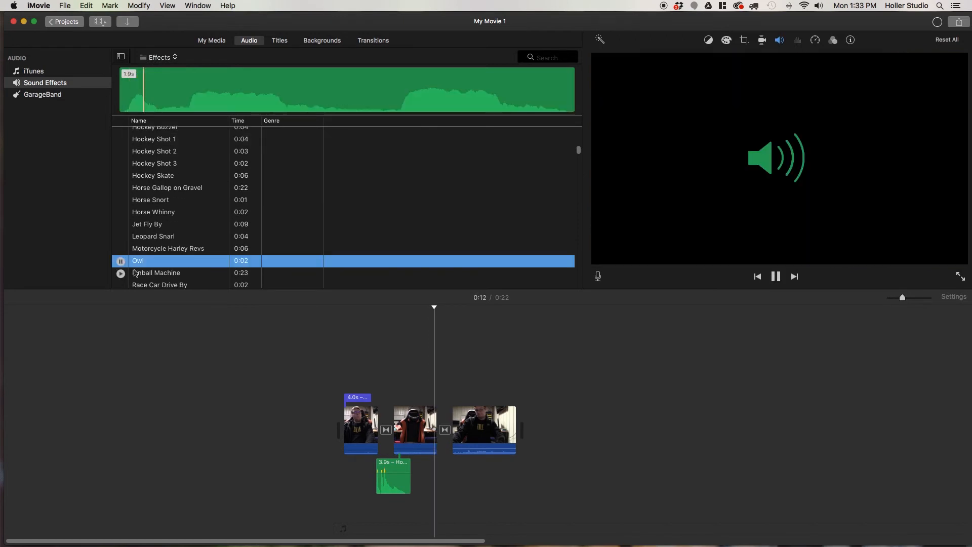
left_click(121, 274)
scroll(121, 263, "down", 3)
left_click(121, 260)
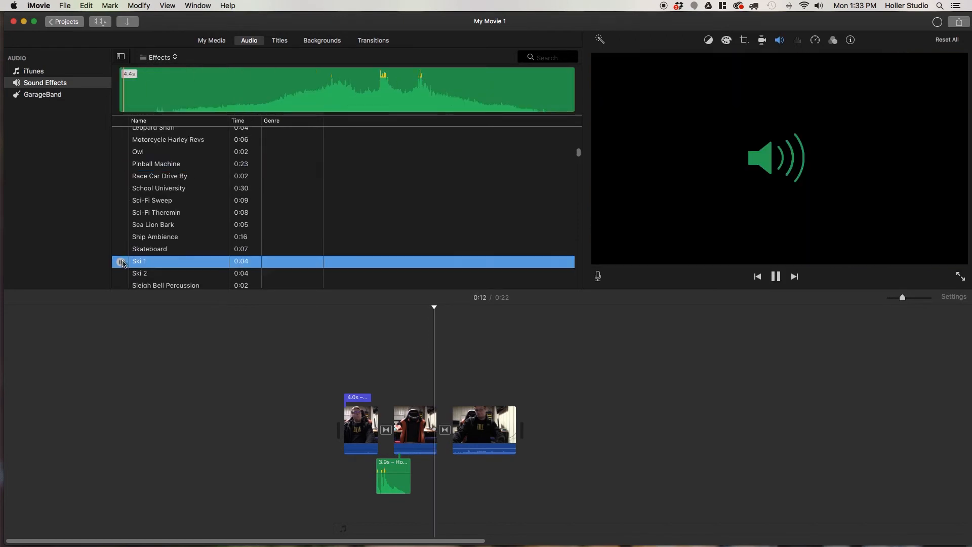
scroll(122, 268, "down", 2)
left_click(121, 267)
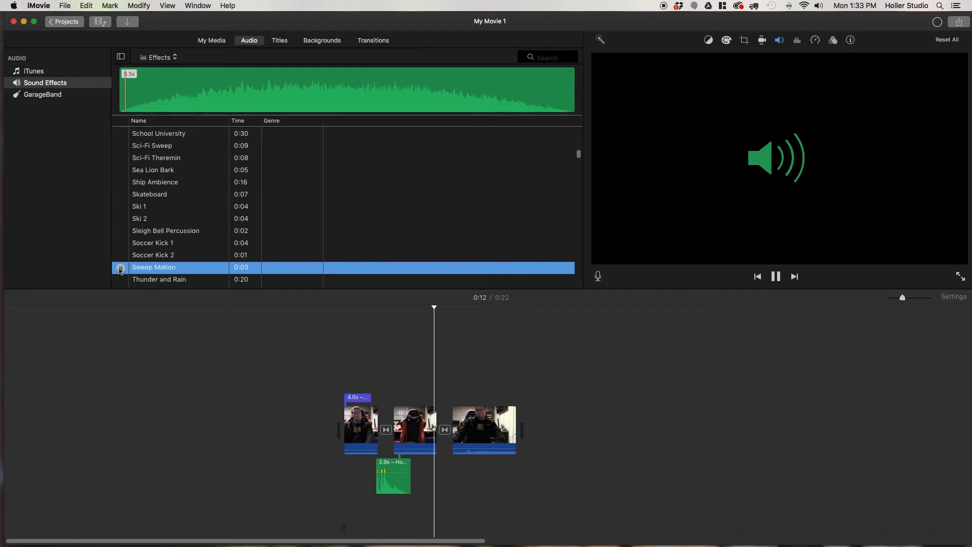
left_click_drag(147, 272, 445, 483)
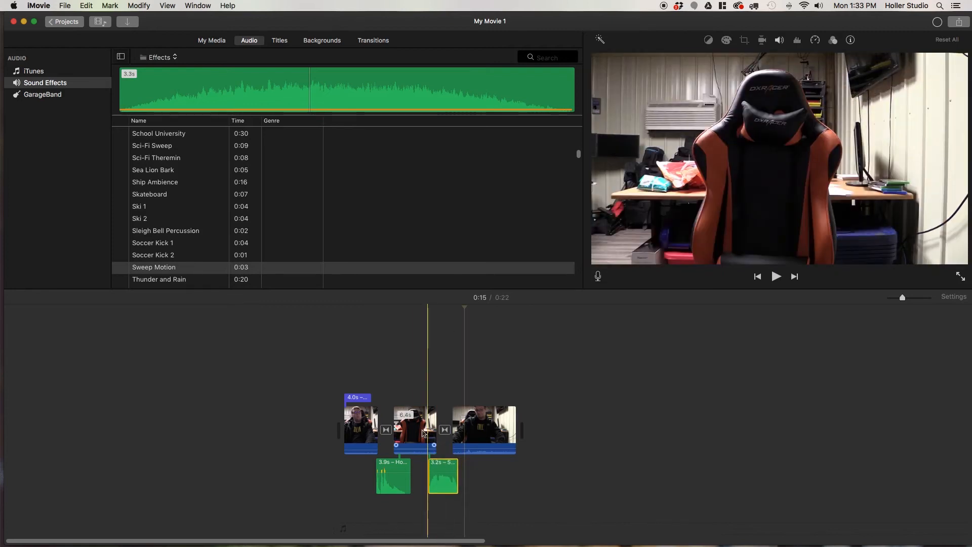
Play back the second transition and shift the Sweep Motion sound slightly later beneath it.
left_click(426, 409)
key("space")
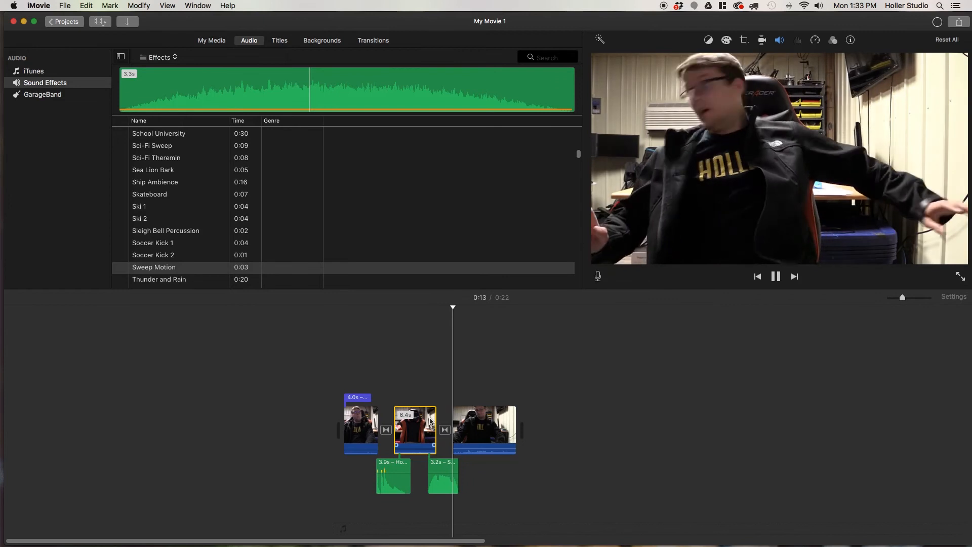
key("space")
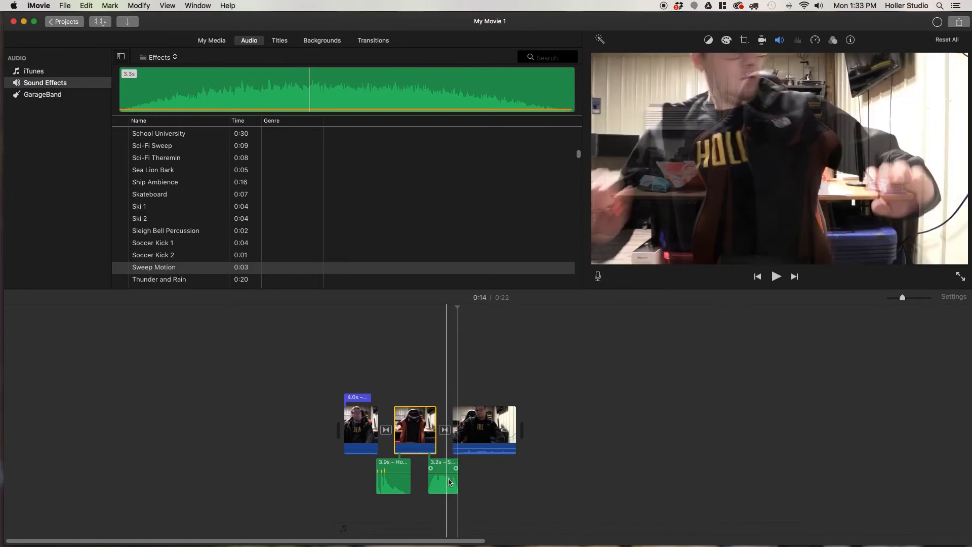
left_click_drag(452, 482, 438, 420)
left_click(425, 390)
key("space")
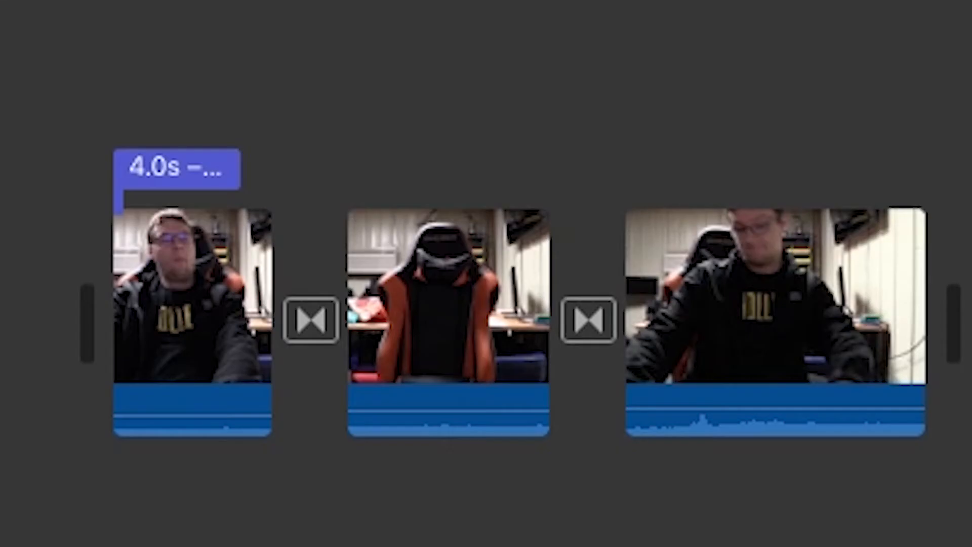
Browse the map, pattern and solid backgrounds and add the Industrial background after the third clip.
left_click(892, 291)
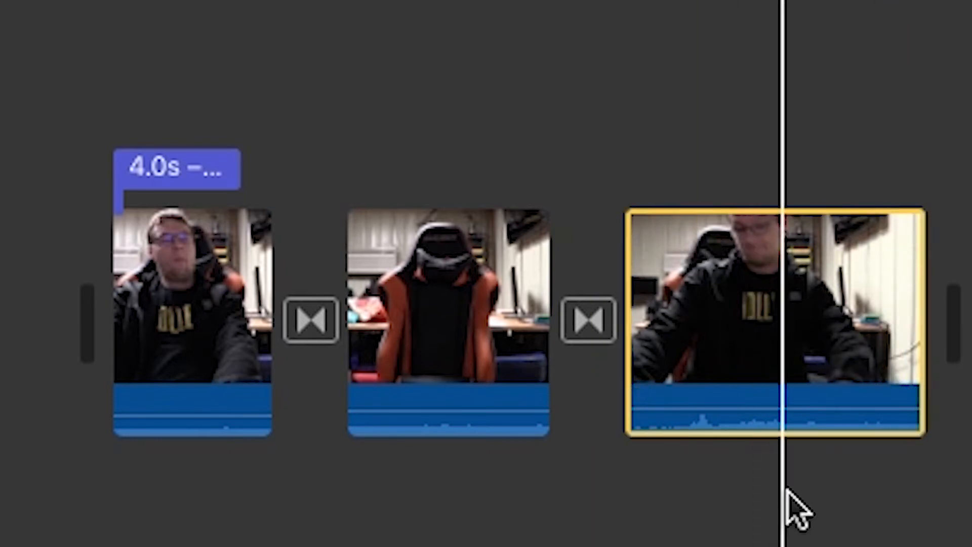
left_click_drag(812, 407, 857, 395)
left_click(322, 41)
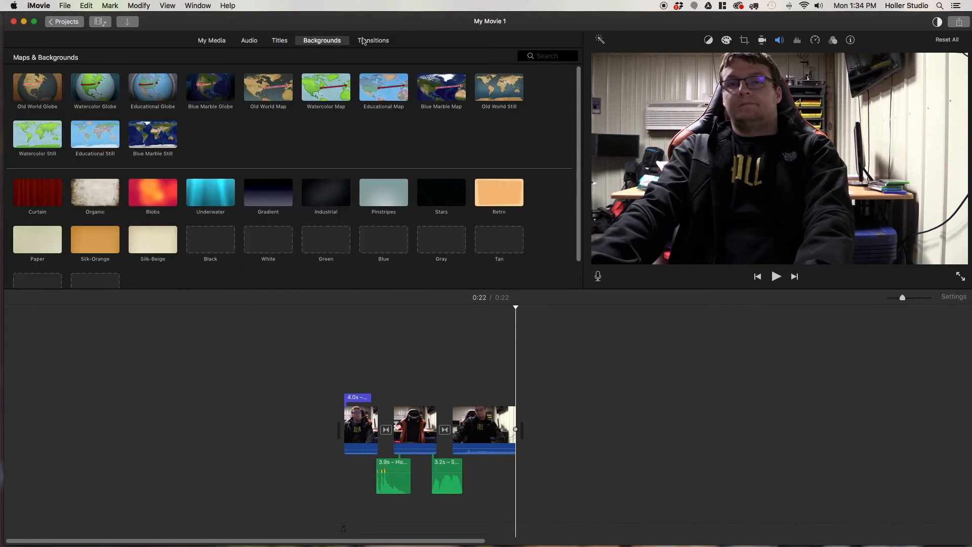
left_click(364, 41)
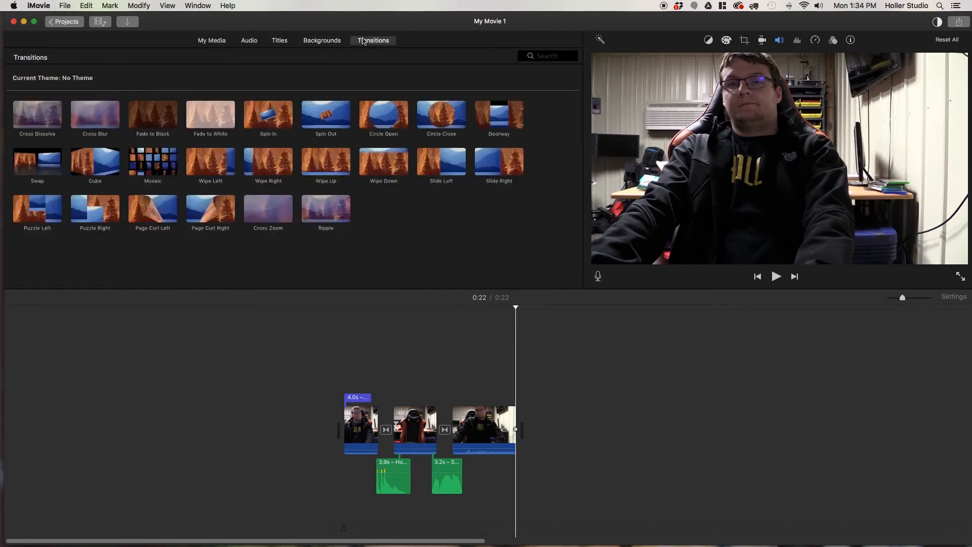
left_click(326, 40)
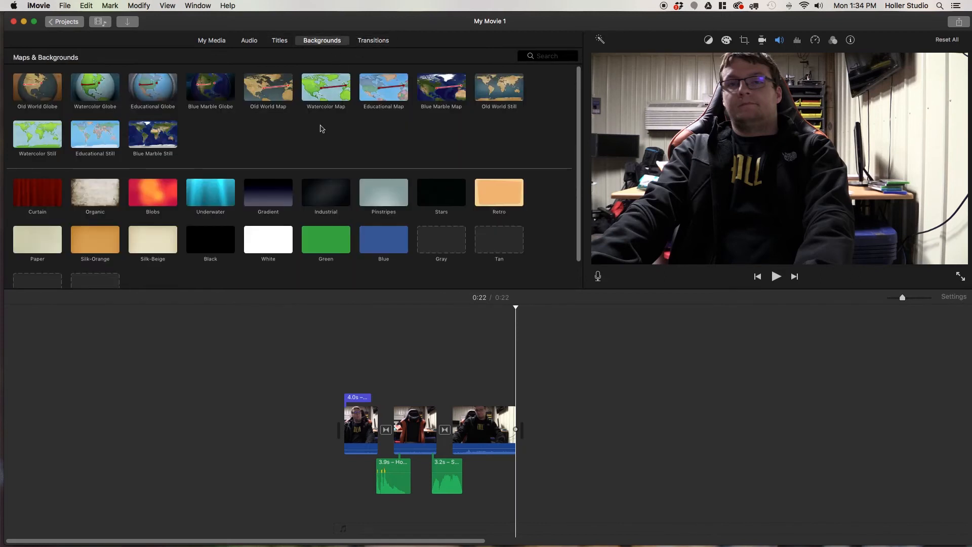
scroll(213, 193, "down", 1)
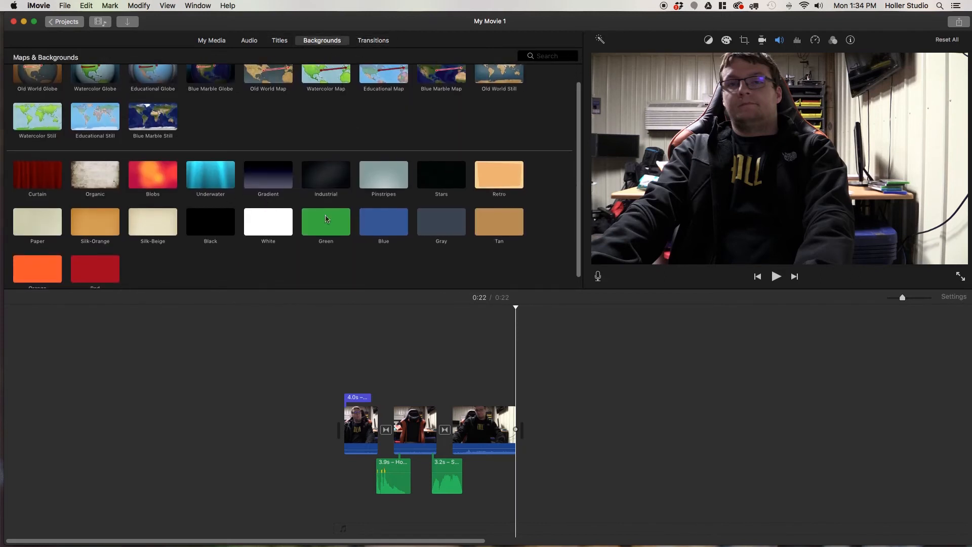
scroll(324, 215, "up", 1)
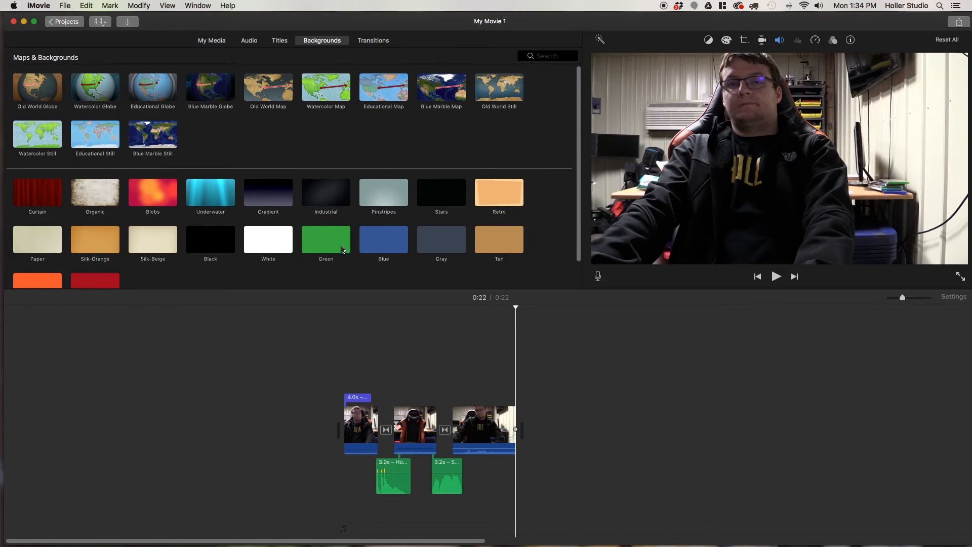
scroll(329, 246, "down", 2)
left_click_drag(338, 165, 539, 410)
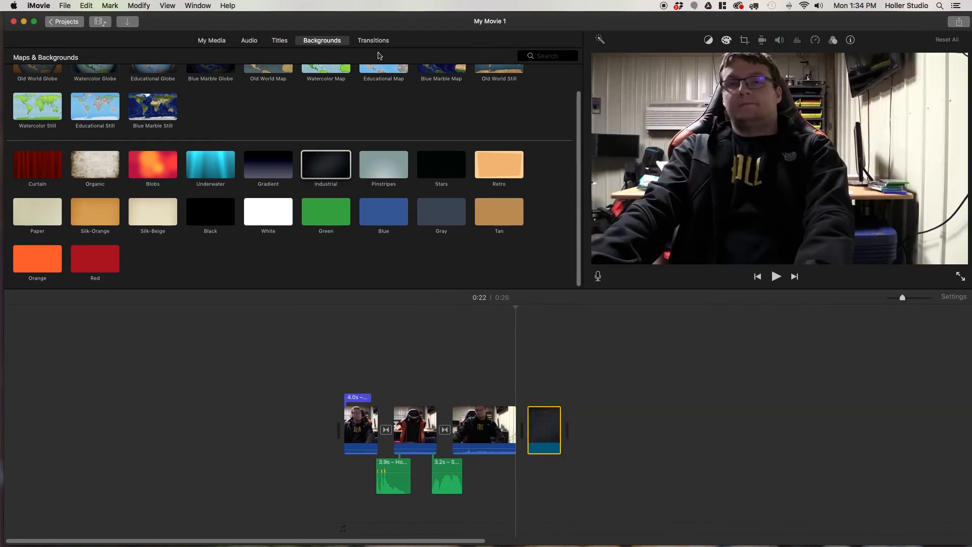
Add a Scrolling Credits title over the Industrial background at the end of the timeline.
left_click(375, 40)
left_click(286, 39)
scroll(399, 246, "down", 3)
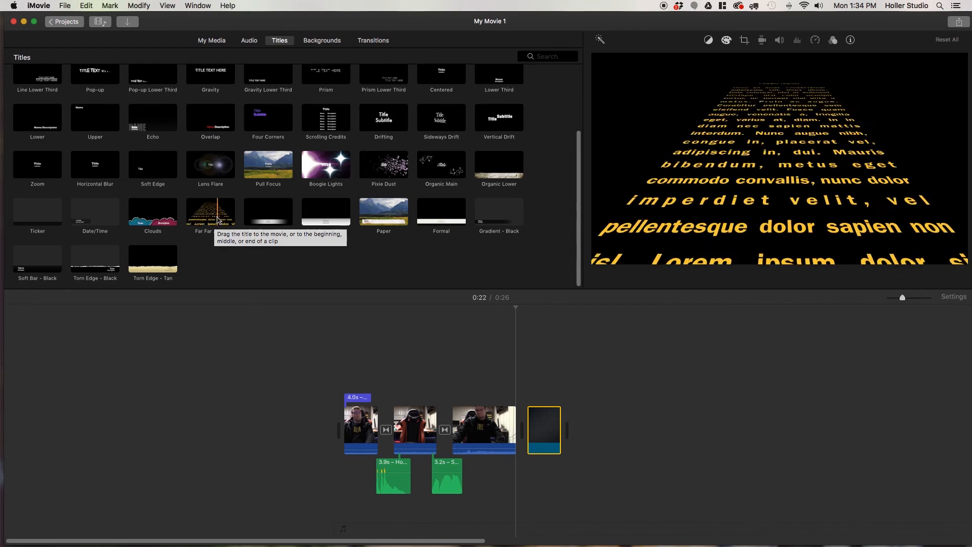
left_click_drag(326, 117, 541, 450)
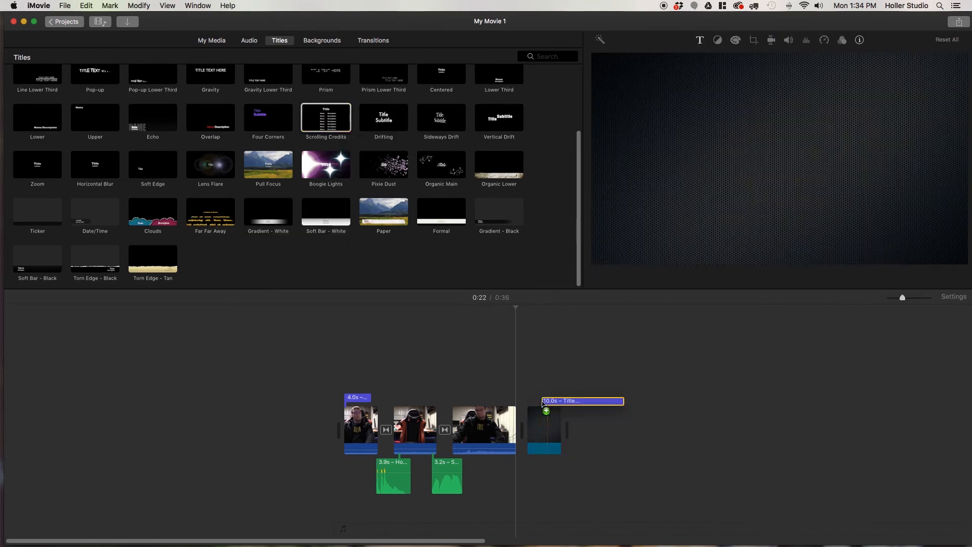
Replace the scrolling credits heading with "Be careful of uhhh...".
left_click(691, 191)
left_click(746, 148)
left_click_drag(806, 101, 747, 101)
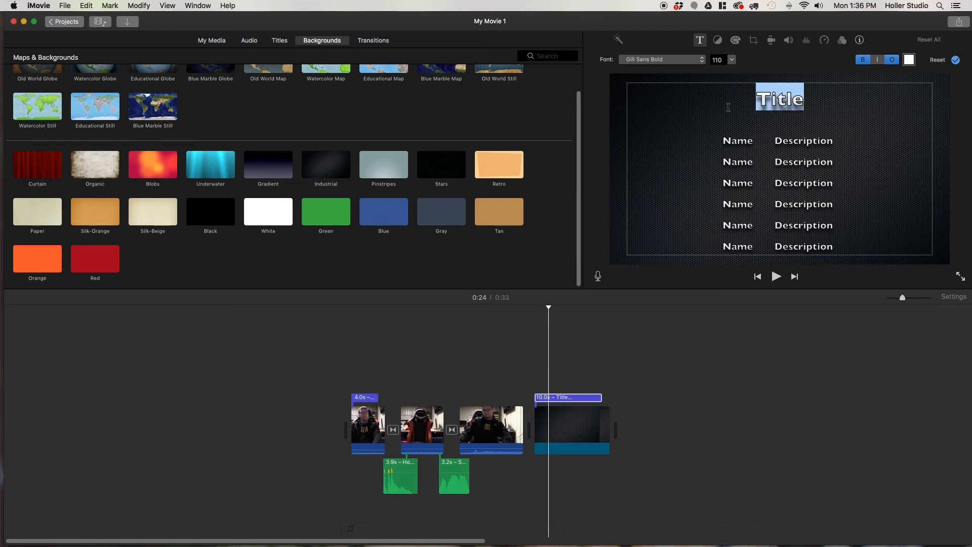
type("b")
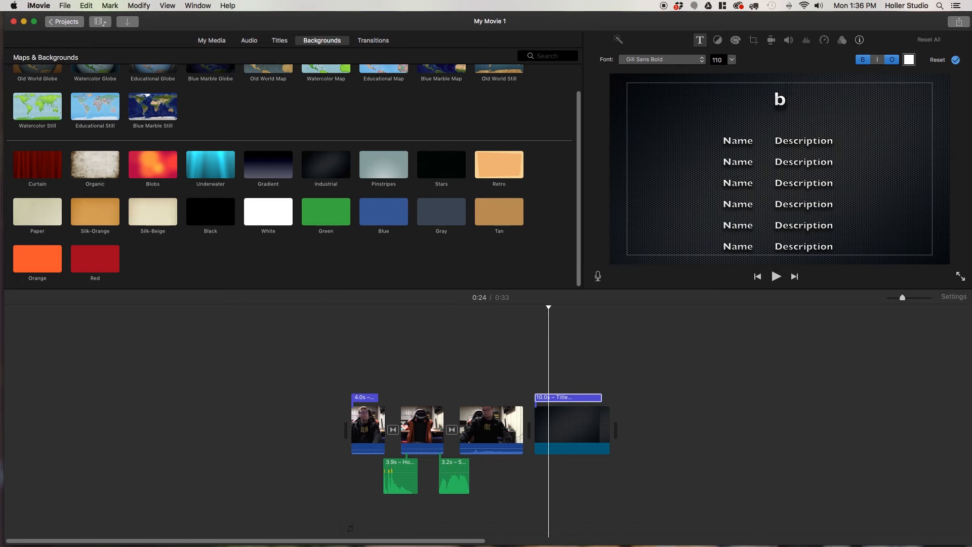
type("ee careful")
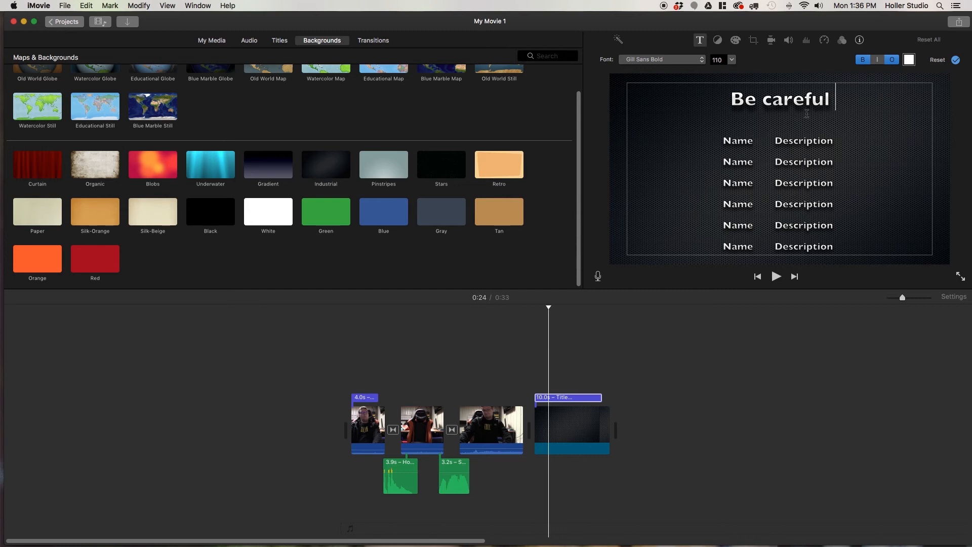
type("of")
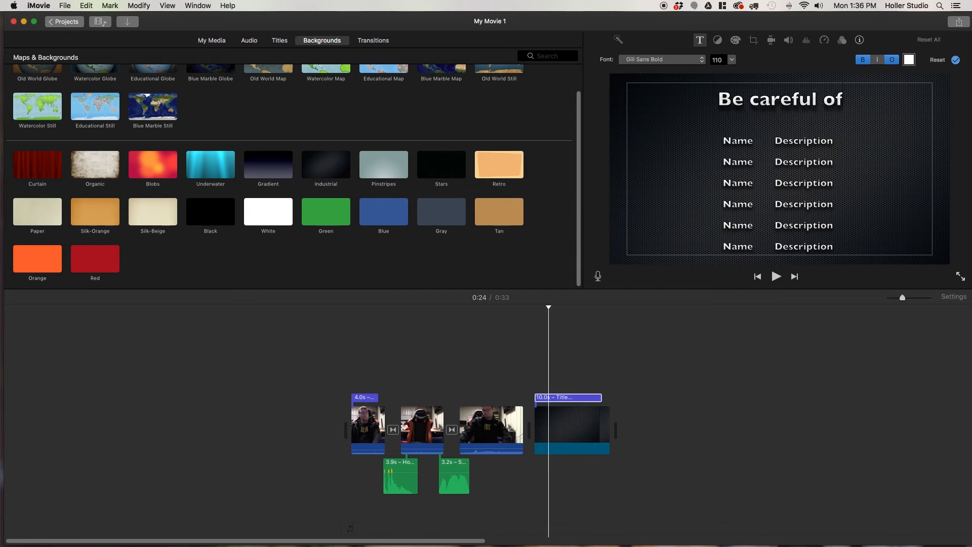
type(" uhh")
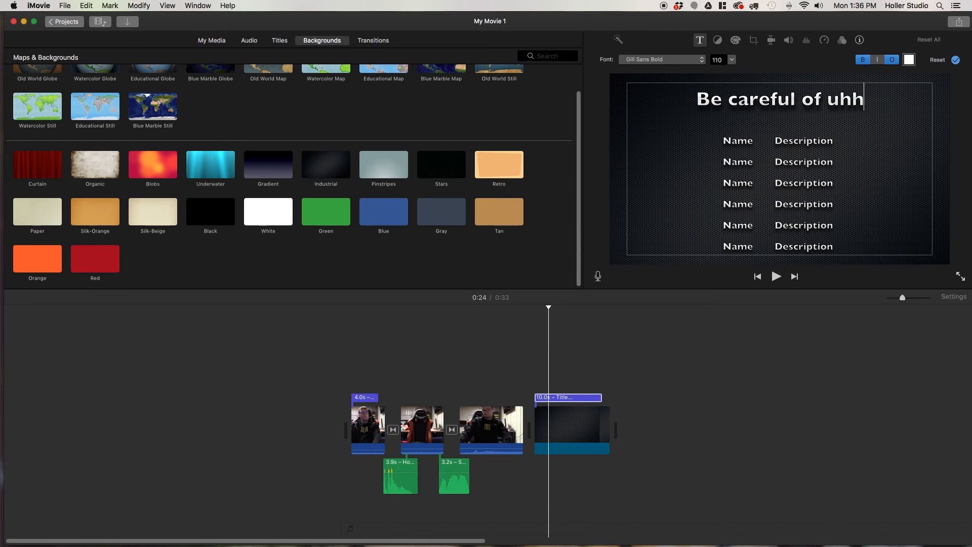
type("h...")
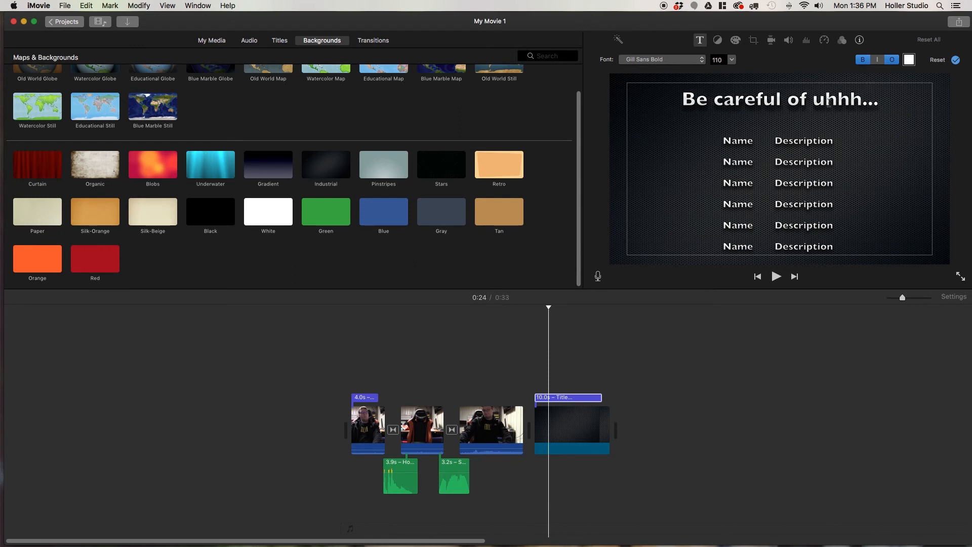
Fill in the first credits row with "Me" as the name and "Director" as the description.
left_click_drag(753, 142, 717, 146)
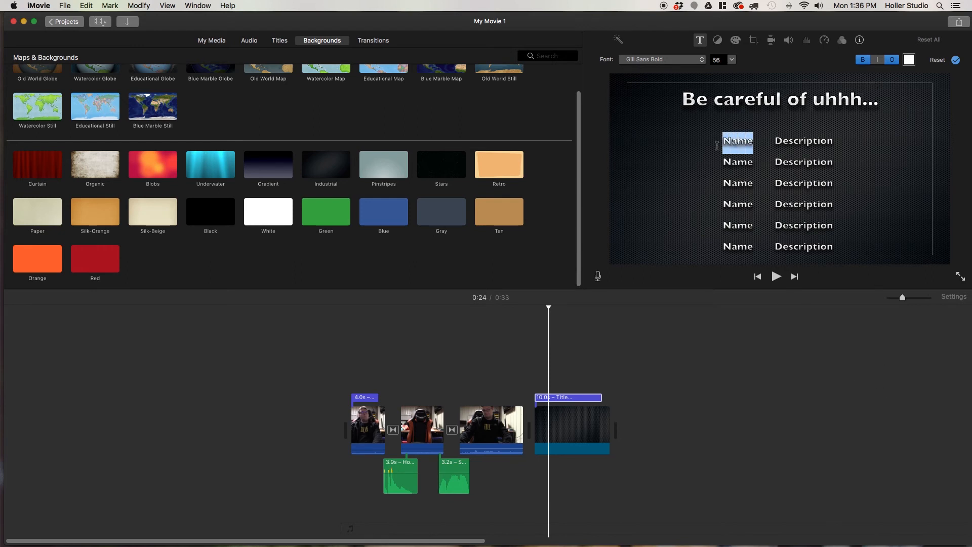
type("Me")
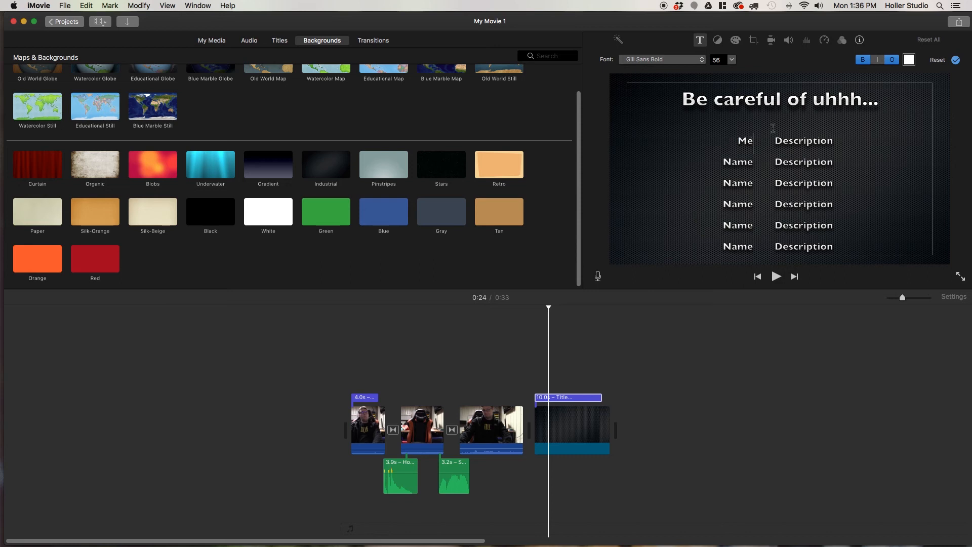
left_click_drag(775, 135, 845, 140)
type("Director")
left_click(537, 350)
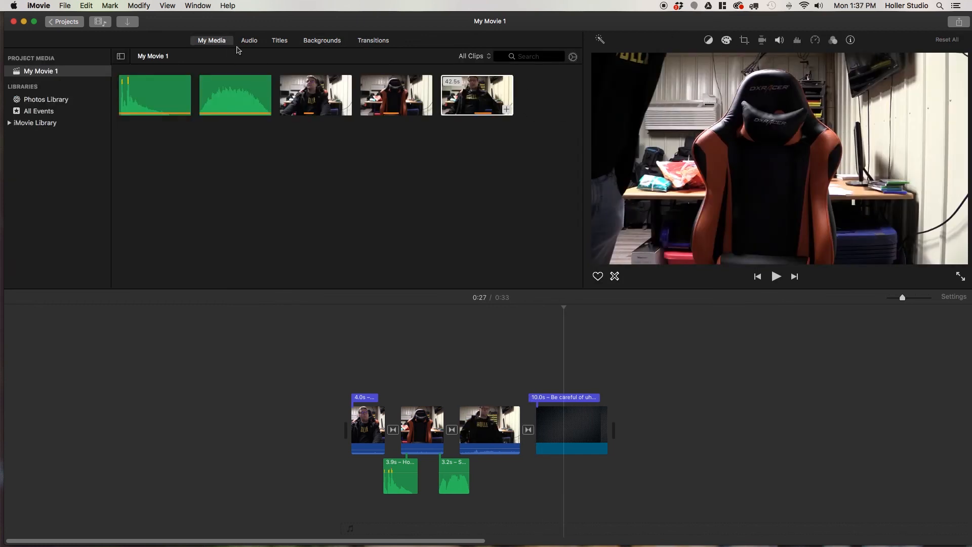
Brighten the 42.5-second media clip by raising its highlights with colour correction.
left_click(734, 39)
mouse_move(780, 61)
left_mouse_down()
mouse_move(688, 66)
mouse_move(845, 66)
mouse_move(768, 48)
mouse_move(795, 56)
left_mouse_up()
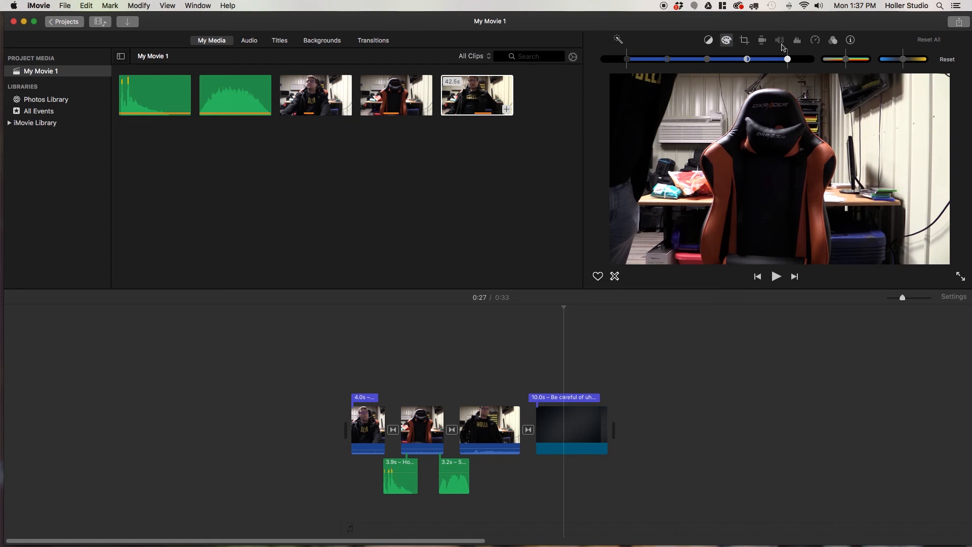
Examine the clip's volume controls and the available audio effects without applying any effect.
left_click(779, 41)
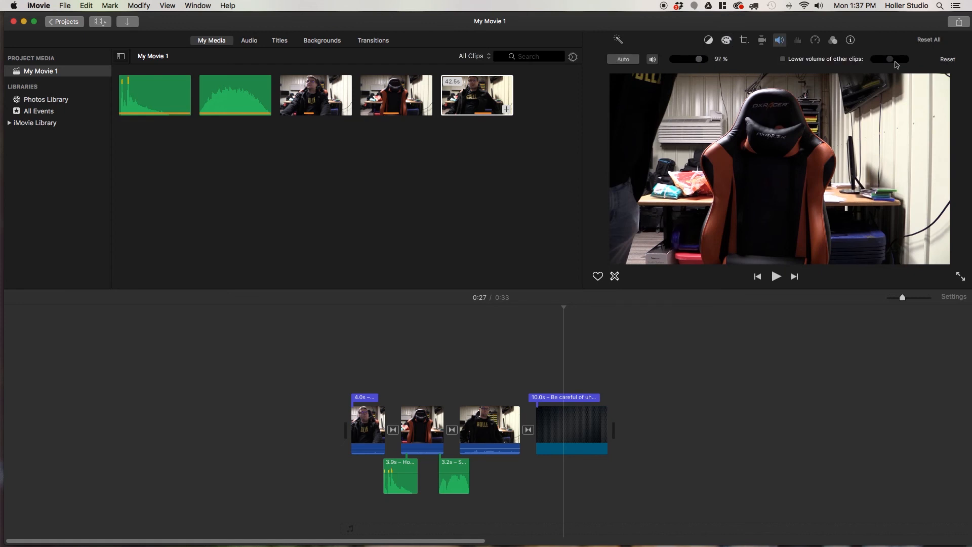
left_click(833, 40)
left_click(840, 59)
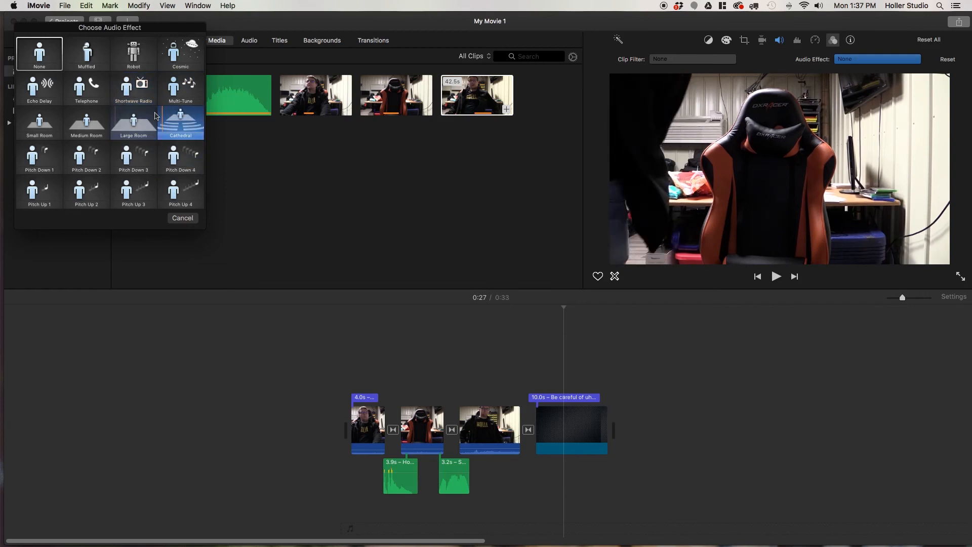
left_click(183, 218)
Correct the 42.5-second media clip's white balance by sampling the pale wall in the video frame.
left_click(709, 40)
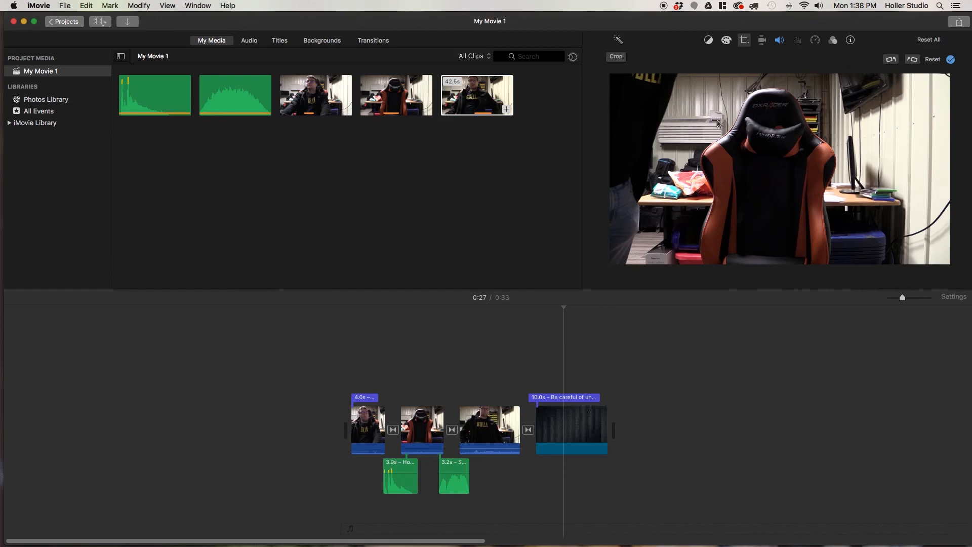
left_click(783, 61)
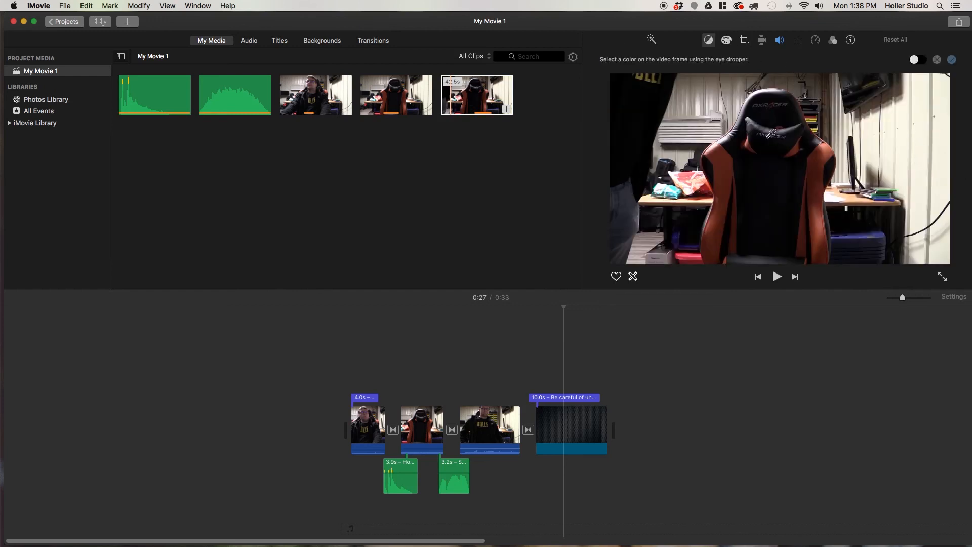
left_click(912, 140)
Preview the first few seconds of the movie from its beginning, then return the playhead to the start.
key("space")
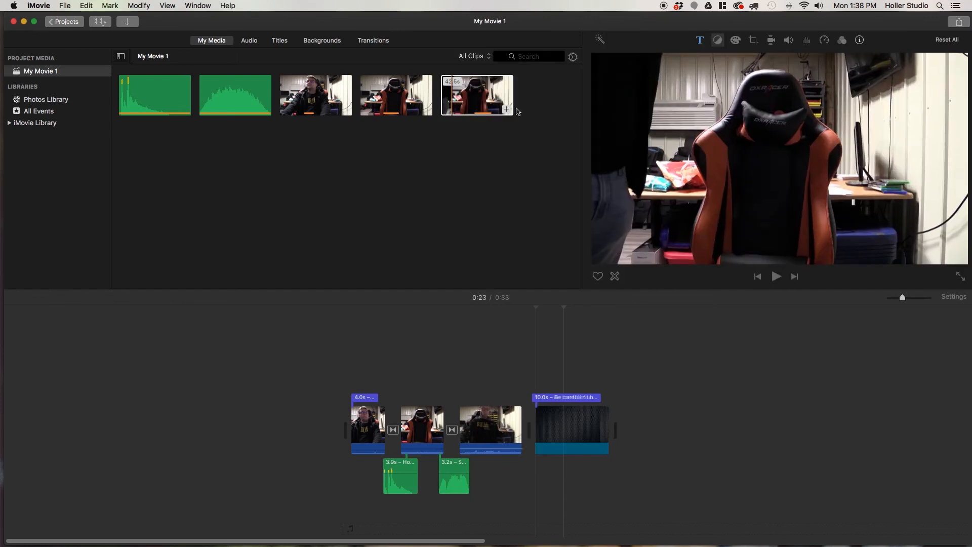
left_click(343, 385)
key("space")
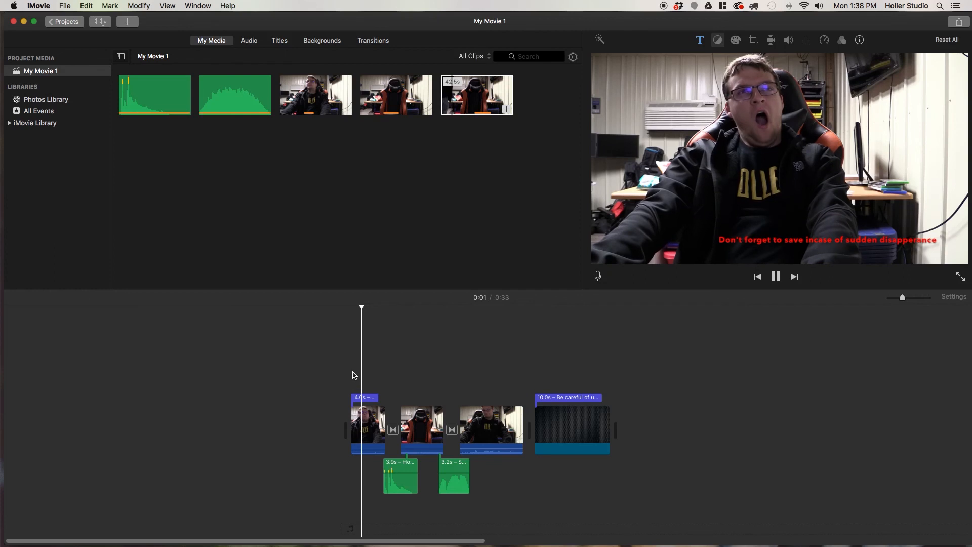
key("space")
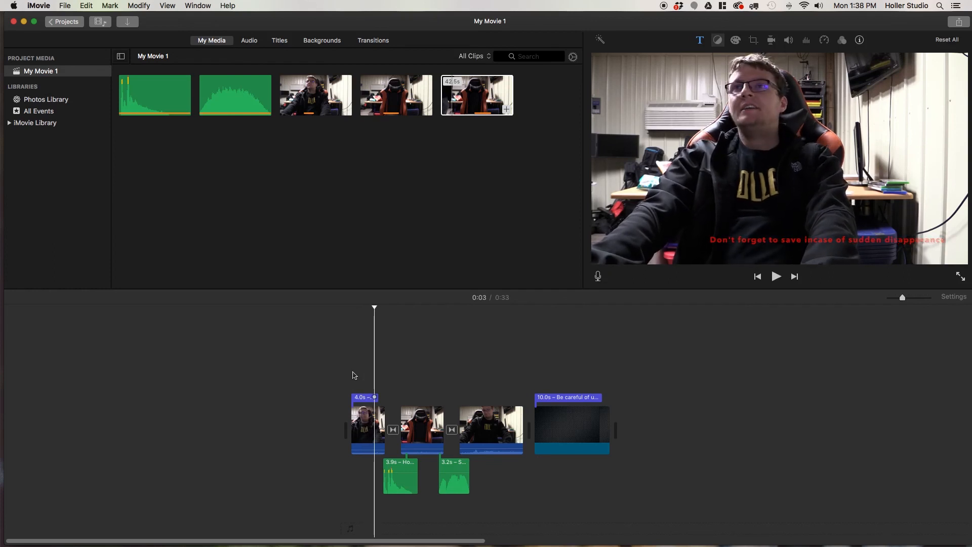
left_click(344, 353)
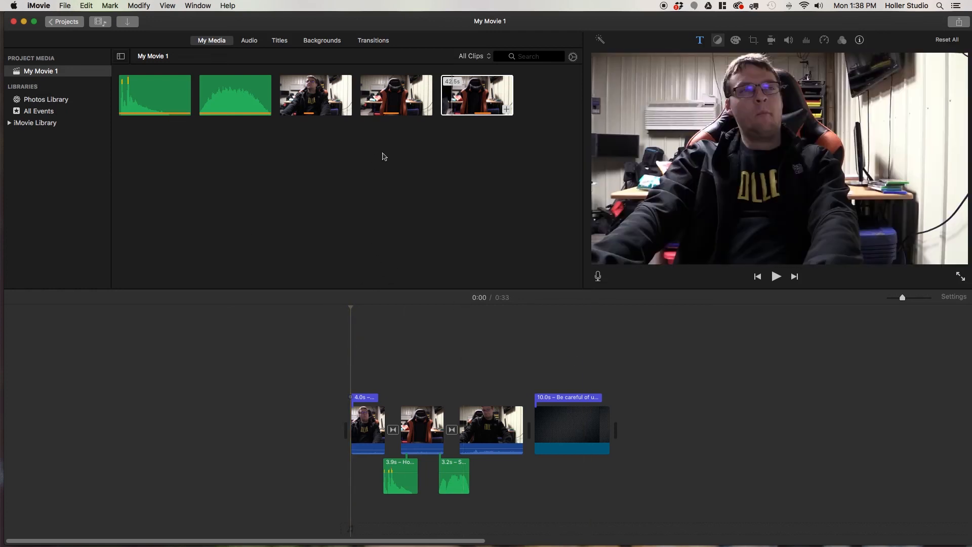
Set up a file export of the movie and title it "Vanishing Act".
left_click(74, 7)
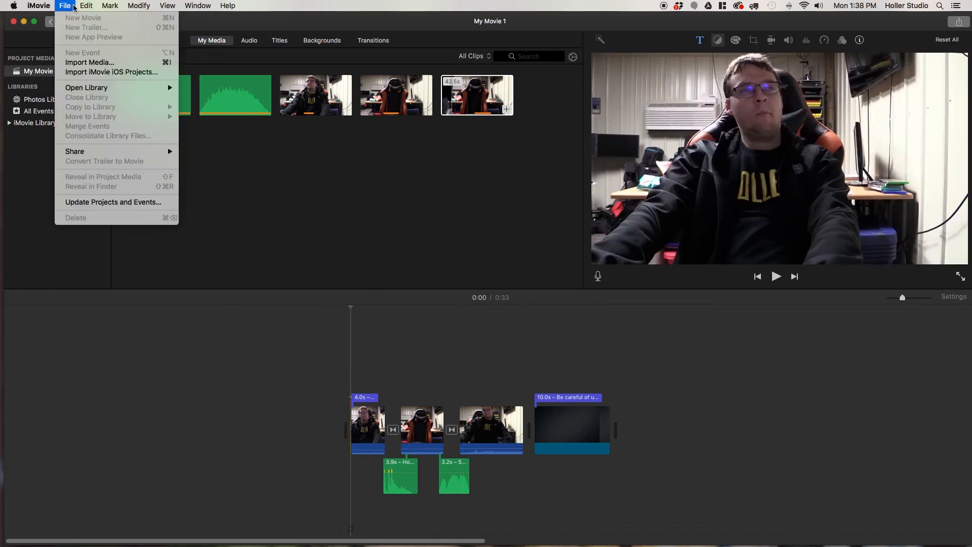
mouse_move(76, 151)
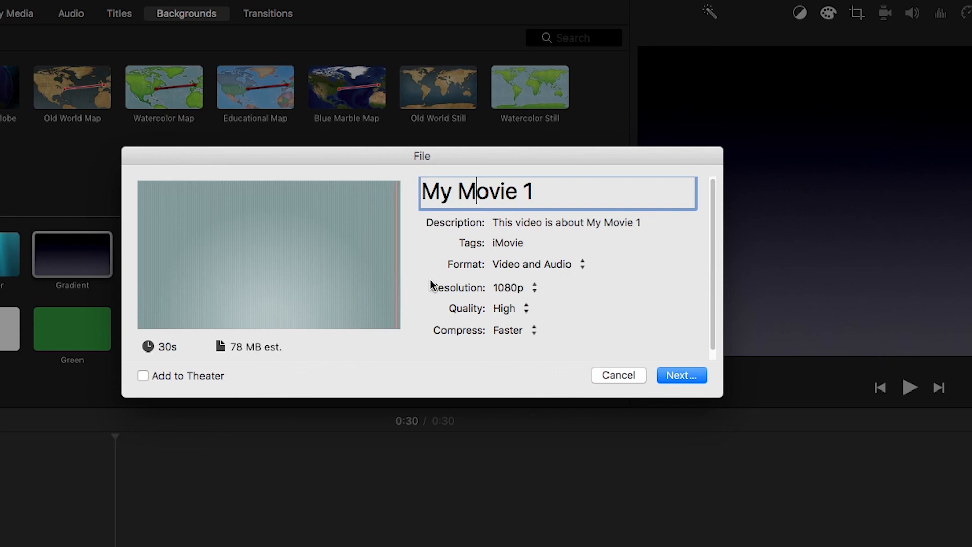
triple_click(566, 191)
type("T")
key("BackSpace")
type("V")
type("abi")
key("BackSpace")
key("BackSpace")
type("nishing Act")
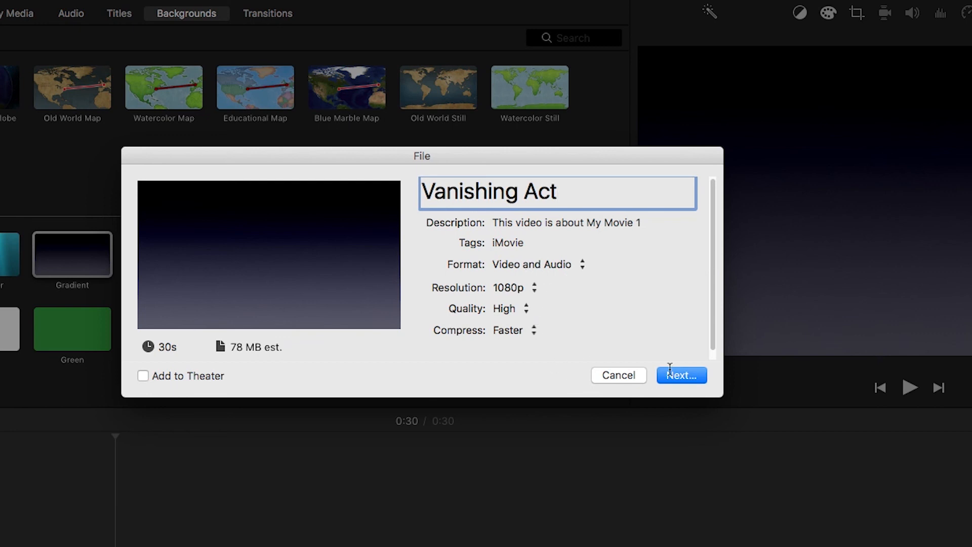
Choose a destination folder for the "Vanishing Act" export and save the file.
left_click(695, 377)
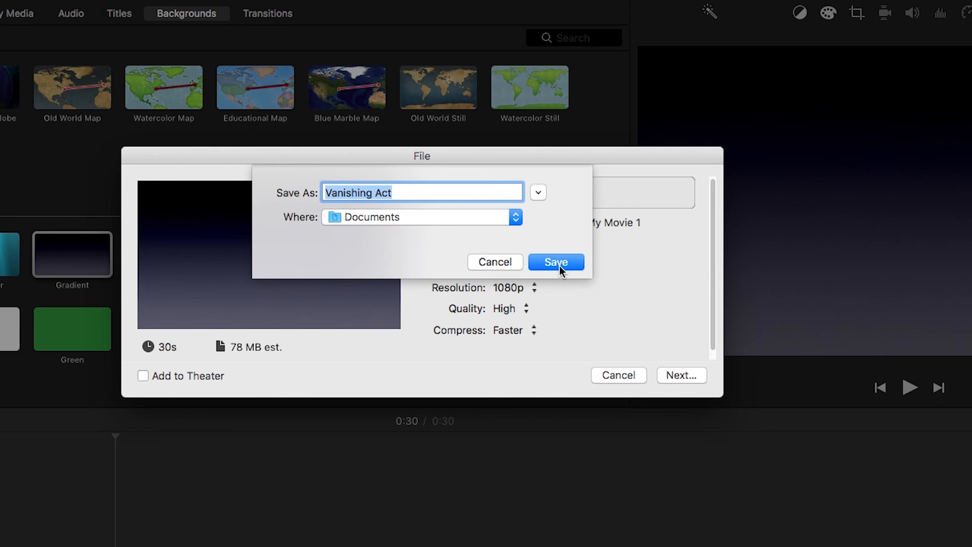
left_click(508, 217)
left_click(536, 223)
left_click(540, 259)
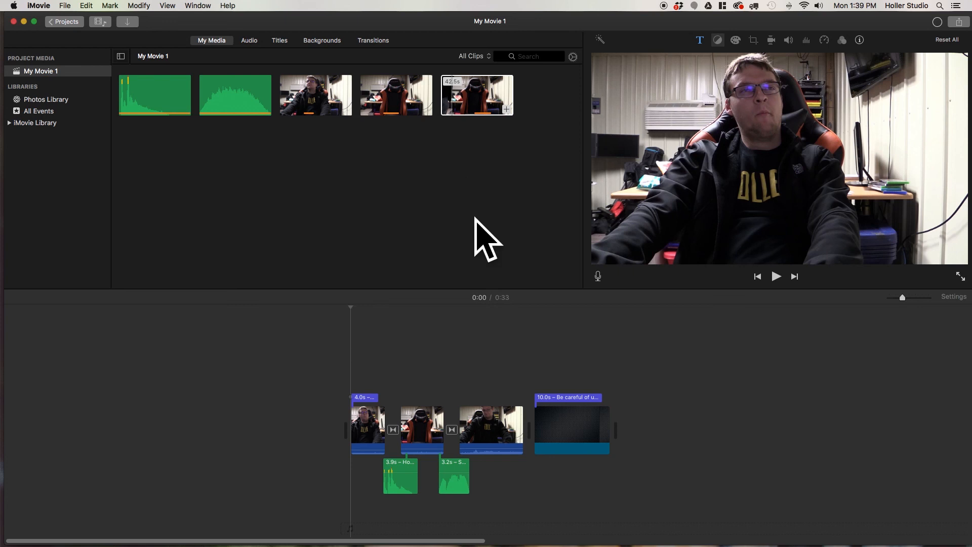
Play the project again from the start of the timeline.
left_click(508, 172)
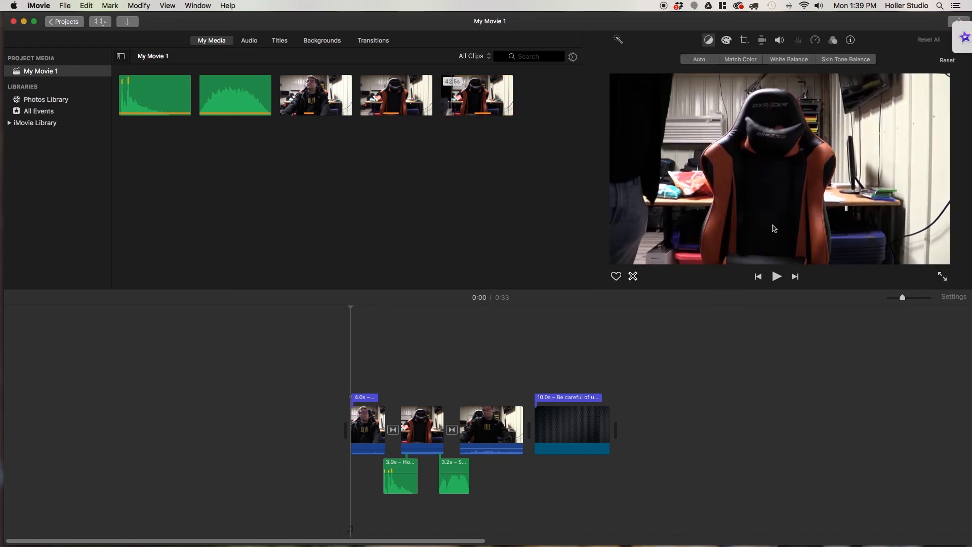
key("space")
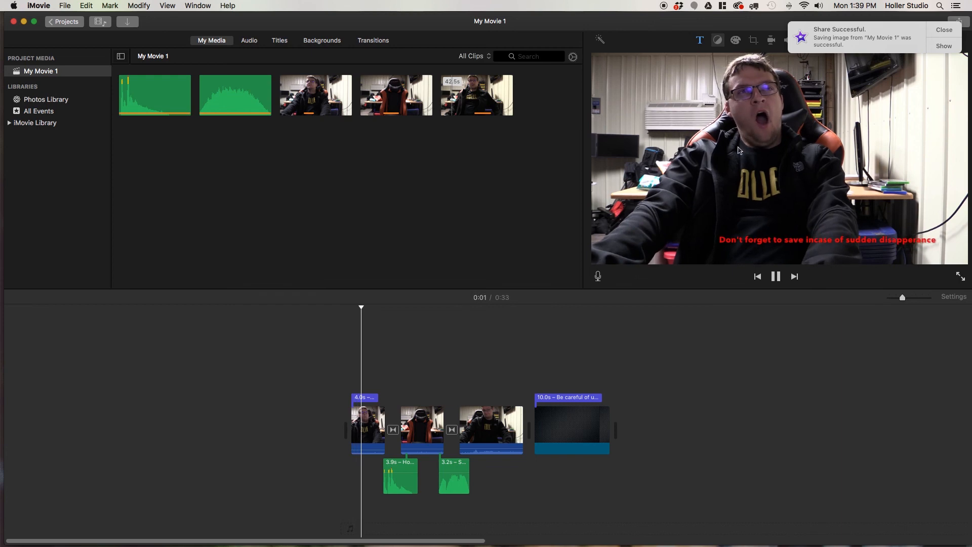